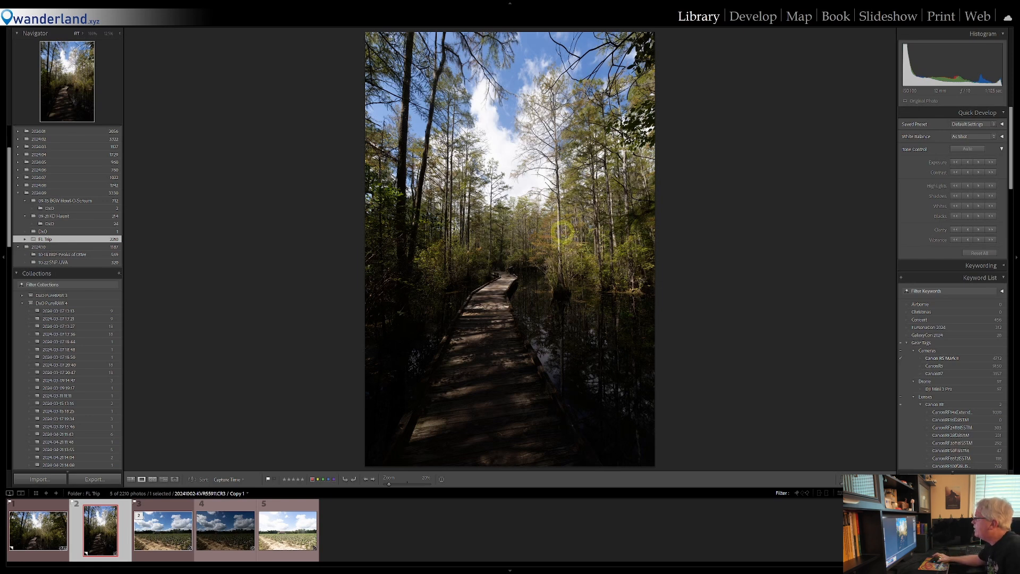
Open the boardwalk photo for developing, lower its Highlights to about -60 and raise its Shadows to +90
{"action": "left_click", "coordinate": [747, 17]}
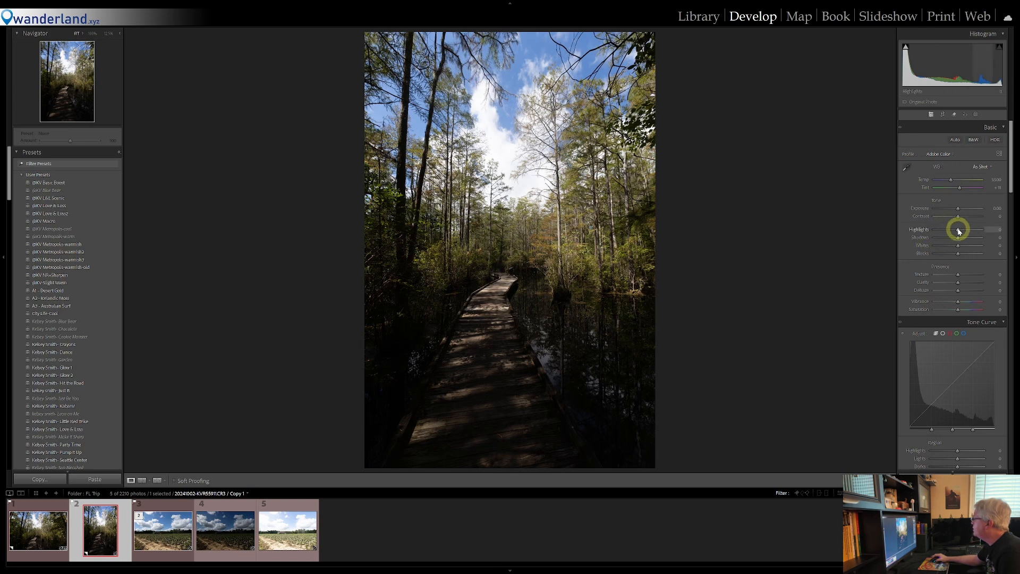
{"action": "left_click_drag", "start_coordinate": [959, 232], "coordinate": [945, 235]}
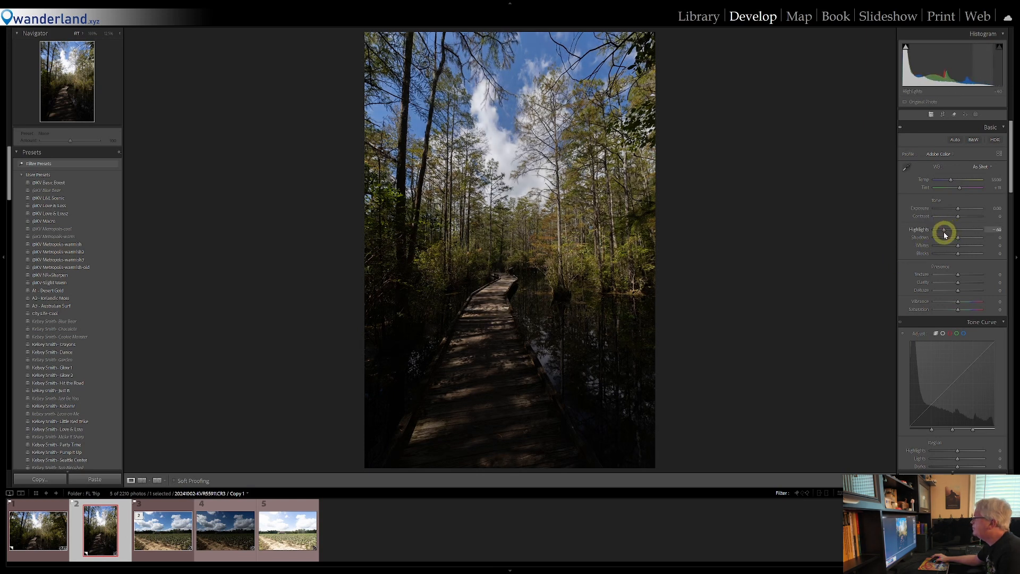
{"action": "left_click_drag", "start_coordinate": [966, 237], "coordinate": [981, 237]}
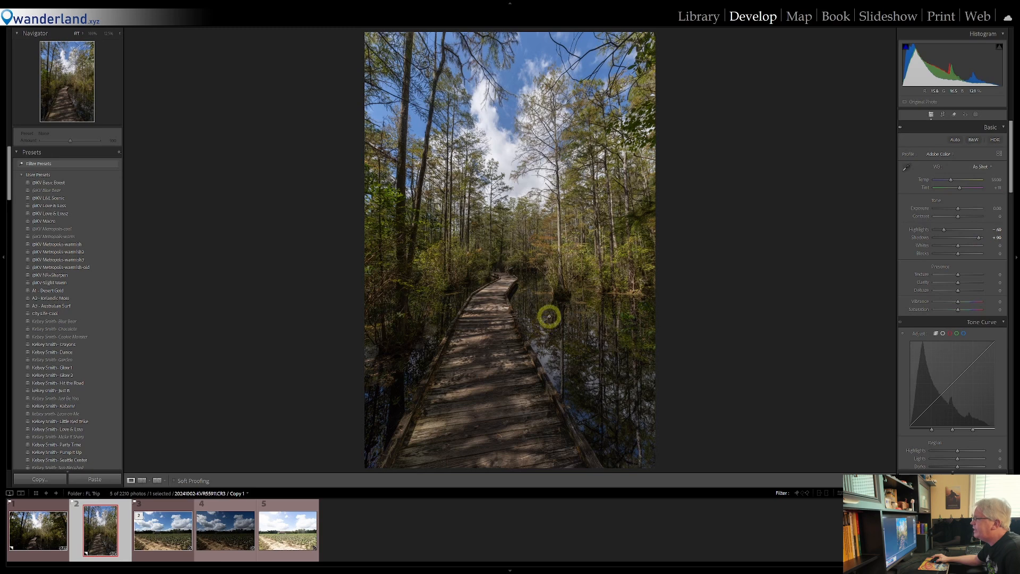
Inspect the boardwalk, the water reflections and the surrounding trees at 100% magnification, and return to the full view
{"action": "left_click", "coordinate": [549, 317]}
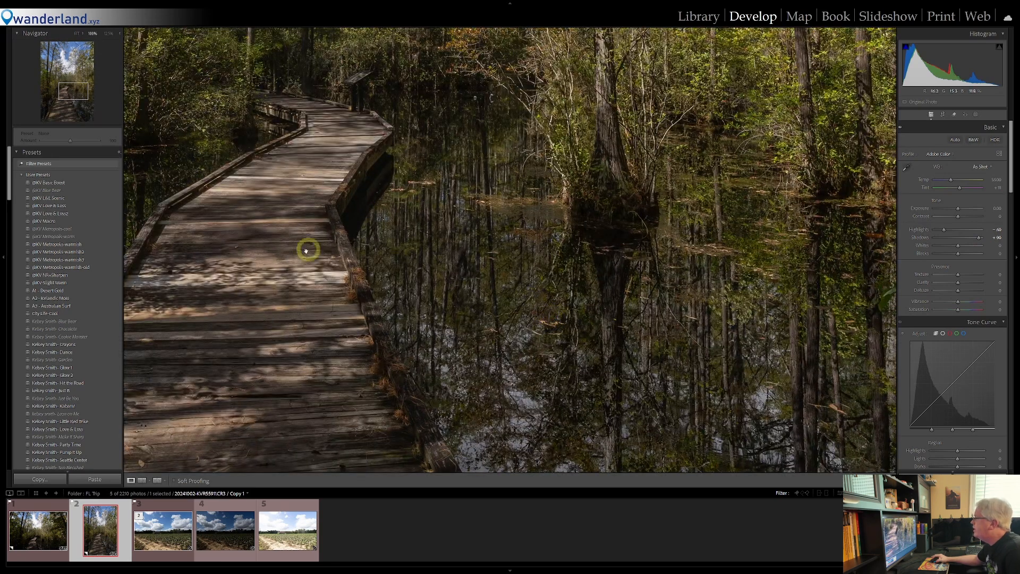
{"action": "left_click_drag", "start_coordinate": [674, 346], "coordinate": [479, 250]}
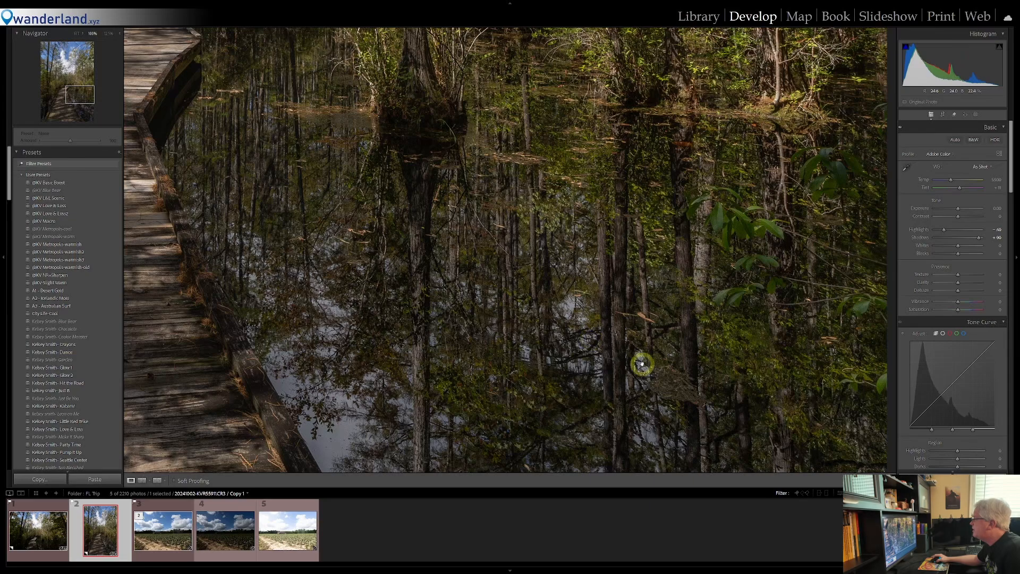
{"action": "left_click_drag", "start_coordinate": [642, 360], "coordinate": [634, 279]}
{"action": "left_click_drag", "start_coordinate": [441, 205], "coordinate": [531, 357]}
{"action": "left_click_drag", "start_coordinate": [476, 181], "coordinate": [579, 367]}
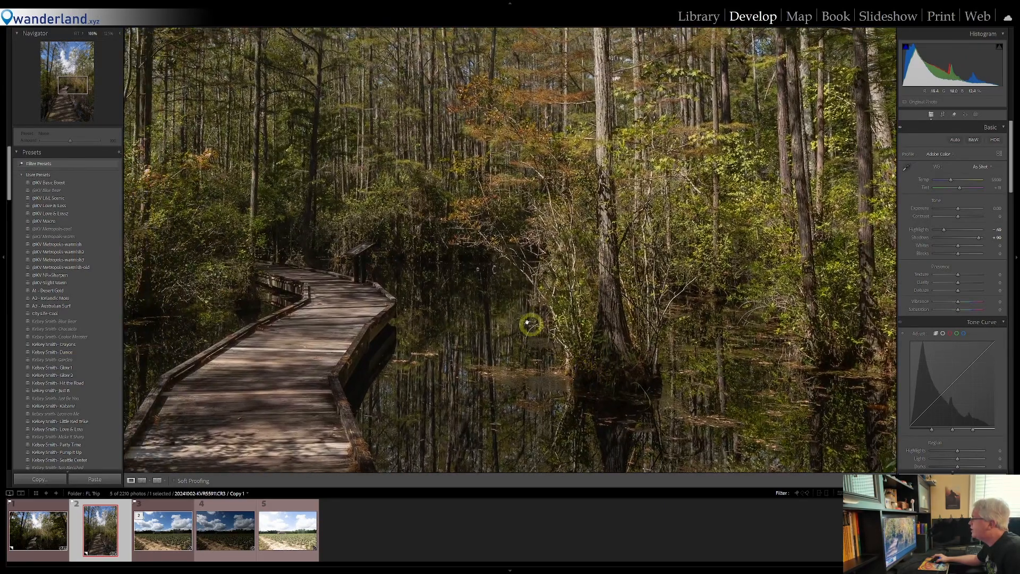
{"action": "left_click", "coordinate": [502, 313]}
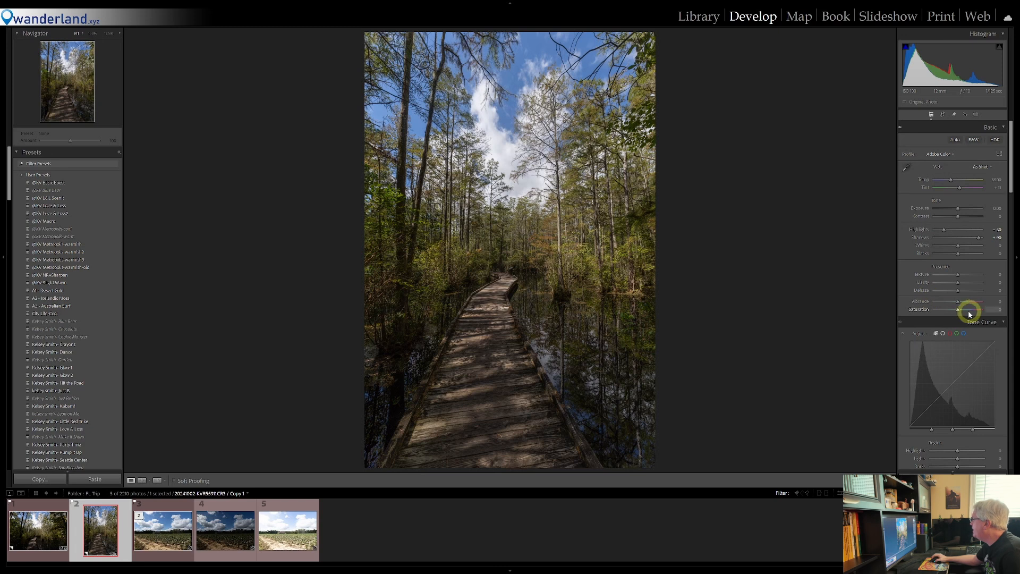
Set the photo's Vibrance to +34, Saturation to +52 and color temperature to 5000, and check the colors up close
{"action": "left_click_drag", "start_coordinate": [958, 304], "coordinate": [968, 312]}
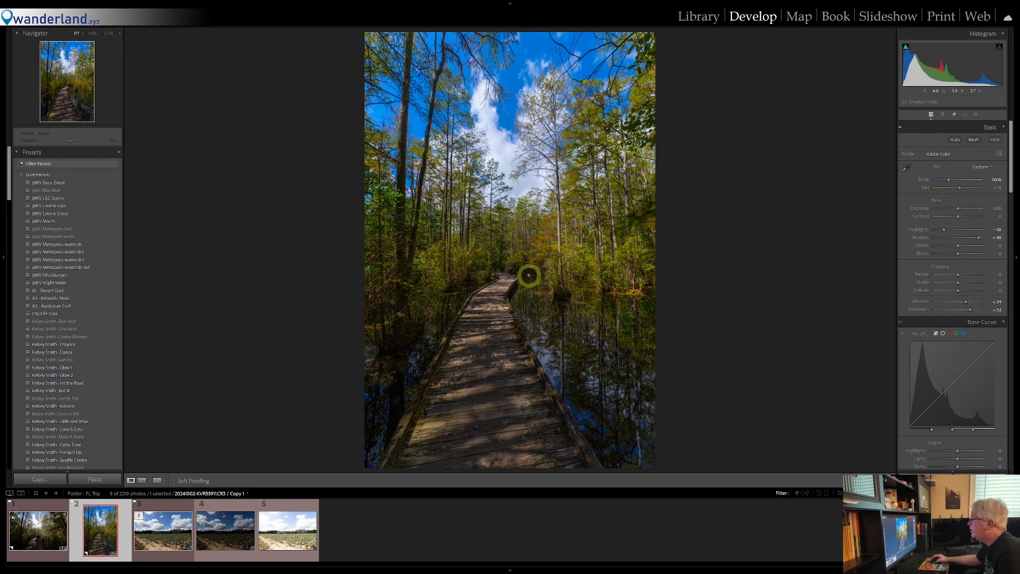
{"action": "left_click", "coordinate": [528, 275]}
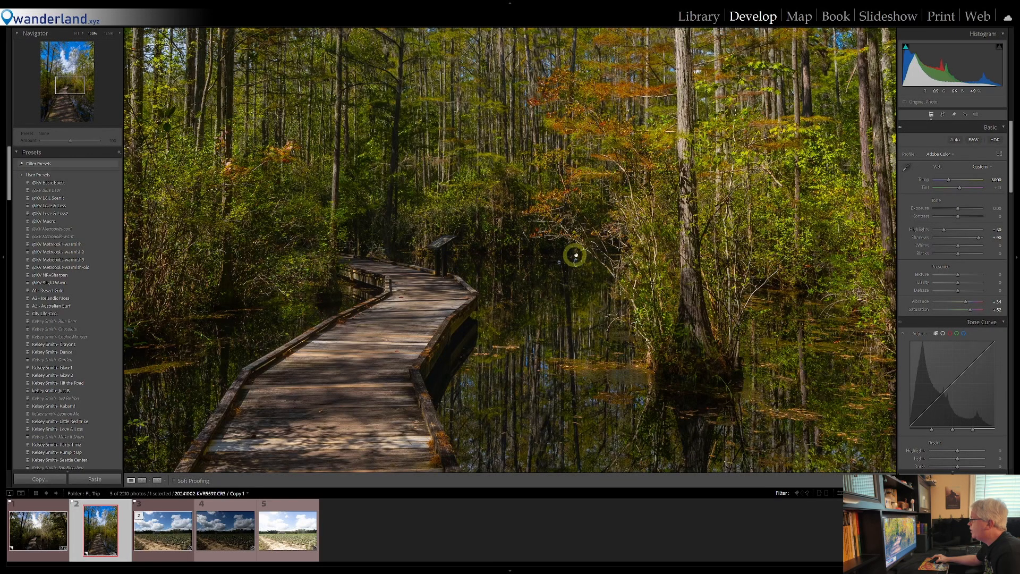
{"action": "left_click", "coordinate": [535, 257]}
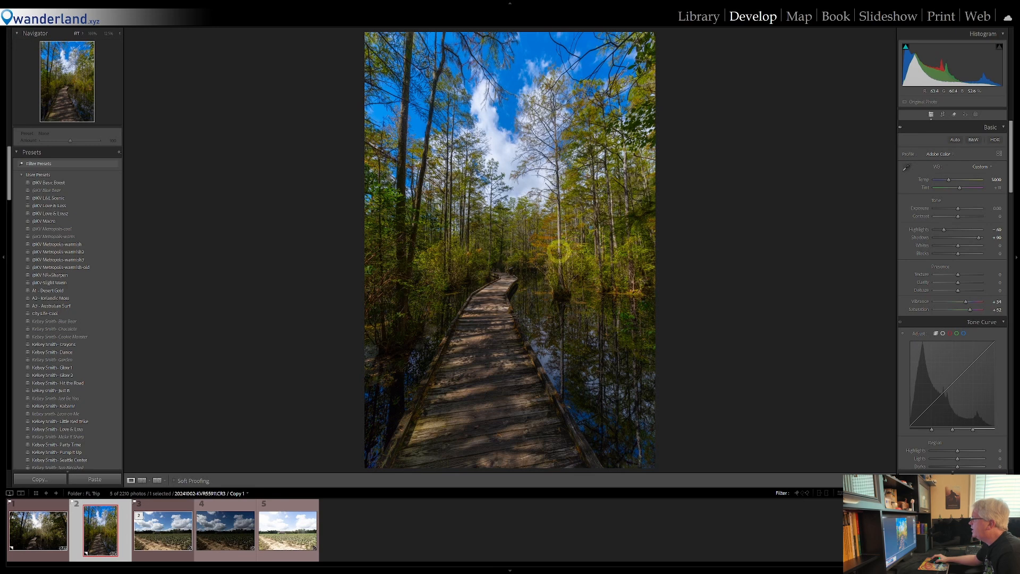
Straighten the boardwalk photo by rotating it about 1.3 degrees and tighten the crop slightly
{"action": "key", "text": "r"}
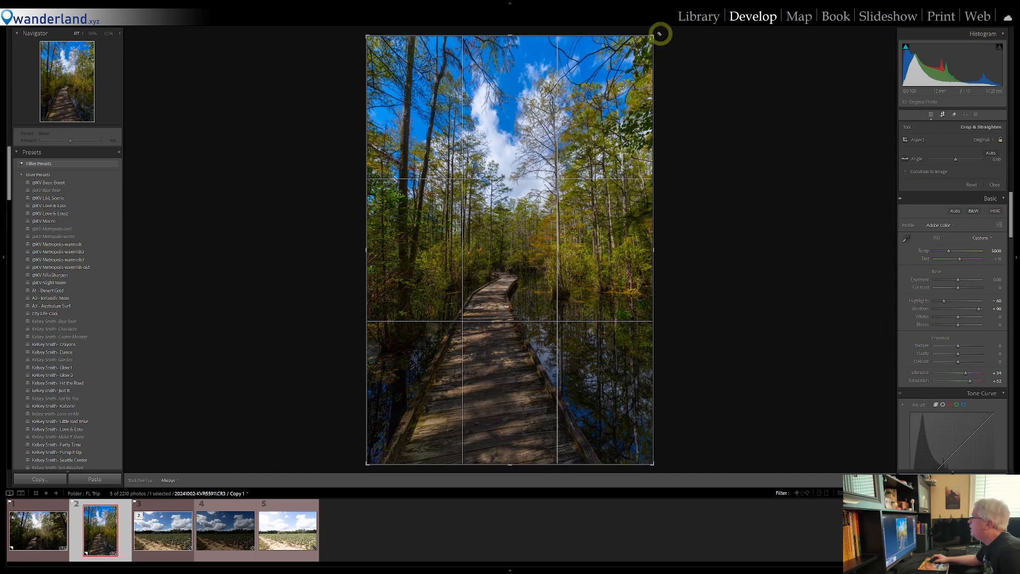
{"action": "left_click_drag", "start_coordinate": [660, 34], "coordinate": [662, 37]}
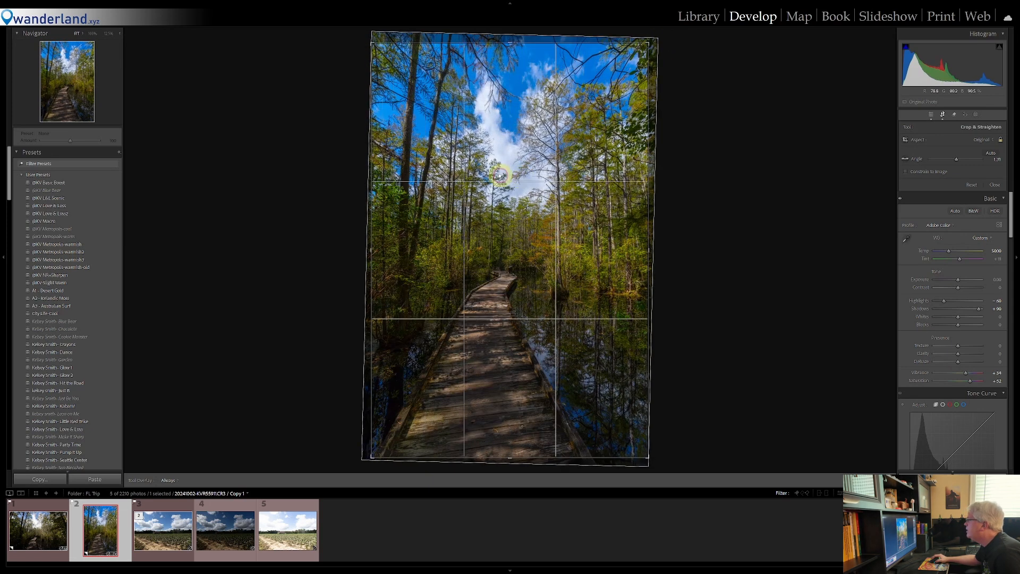
{"action": "left_click_drag", "start_coordinate": [371, 456], "coordinate": [375, 454]}
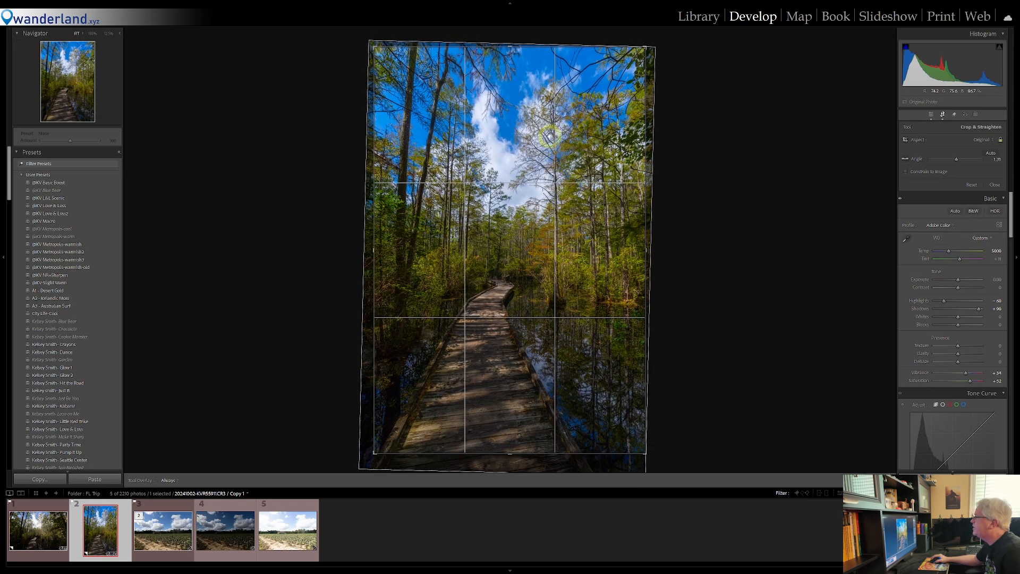
{"action": "left_click", "coordinate": [943, 114]}
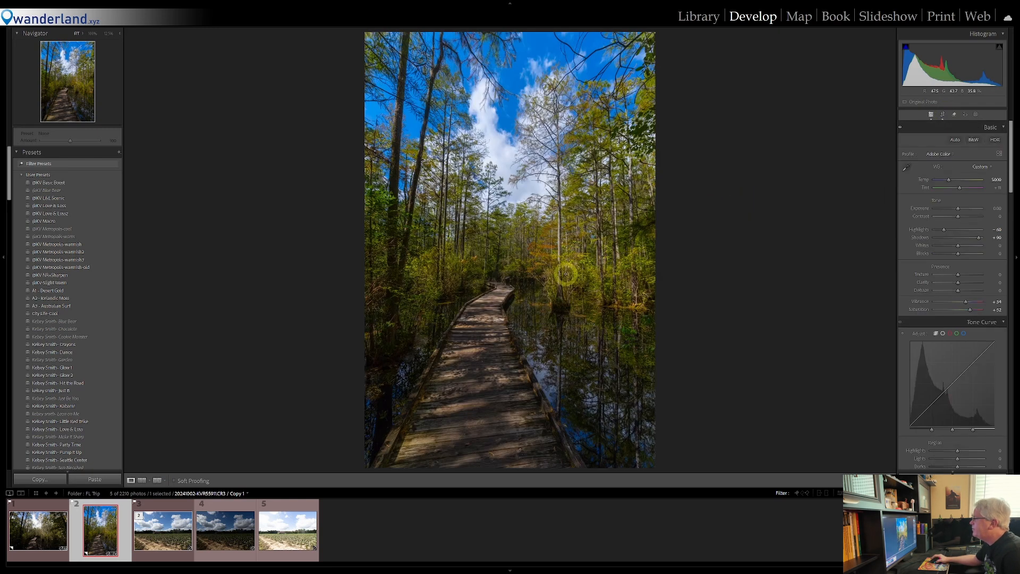
Adjust the tone curve regions to Darks +15, Lights +7 and Highlights -9, and check the trees up close
{"action": "scroll", "coordinate": [951, 281], "scroll_direction": "down", "scroll_amount": 4}
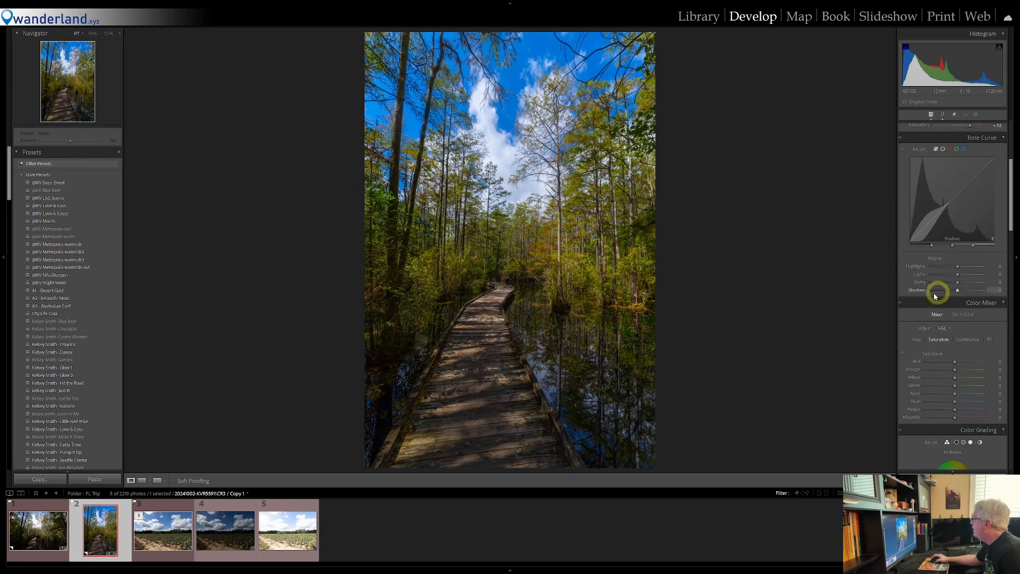
{"action": "left_click_drag", "start_coordinate": [959, 285], "coordinate": [963, 284]}
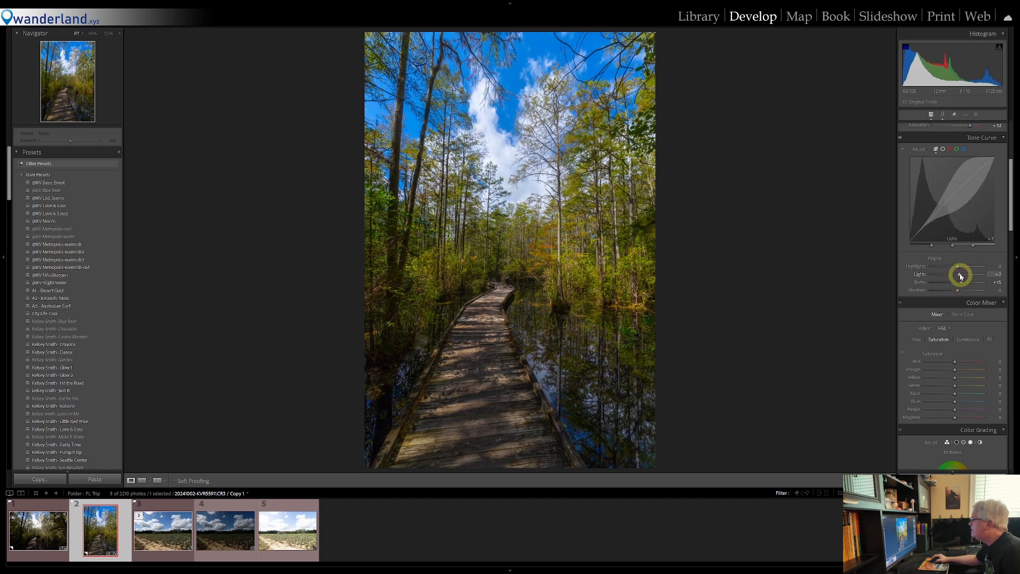
{"action": "left_click_drag", "start_coordinate": [960, 268], "coordinate": [955, 266]}
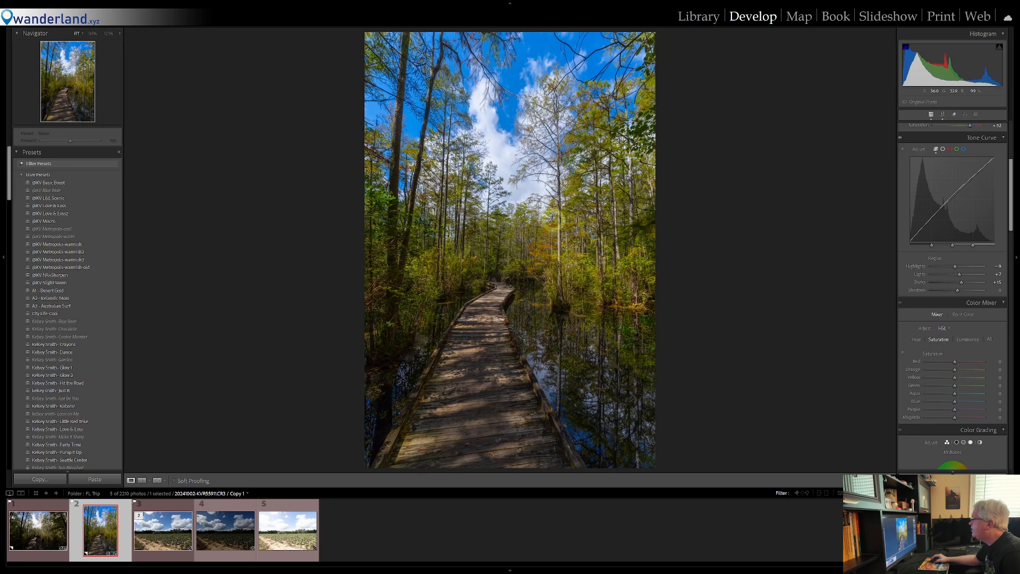
{"action": "left_click", "coordinate": [561, 241]}
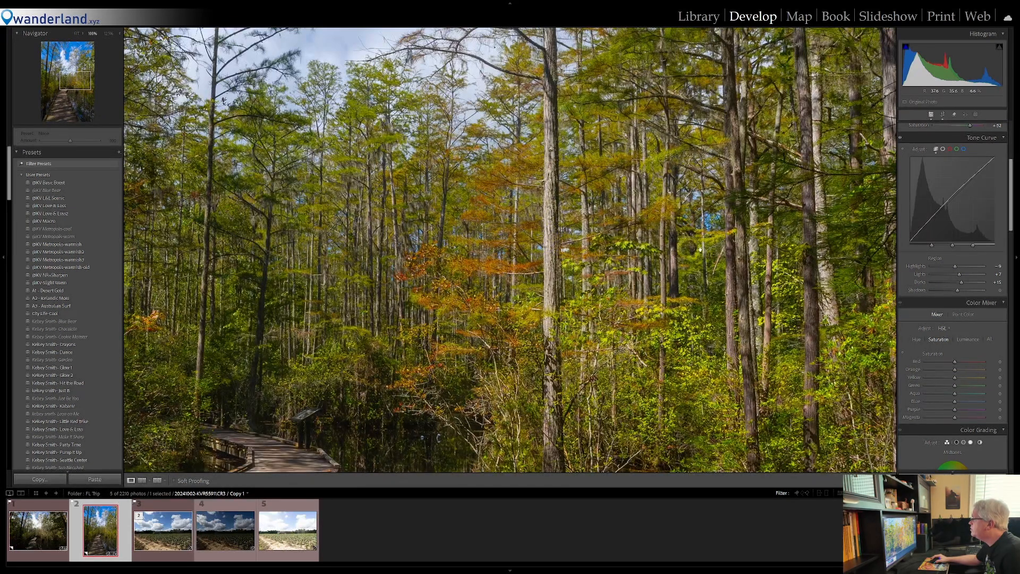
{"action": "left_click", "coordinate": [550, 257]}
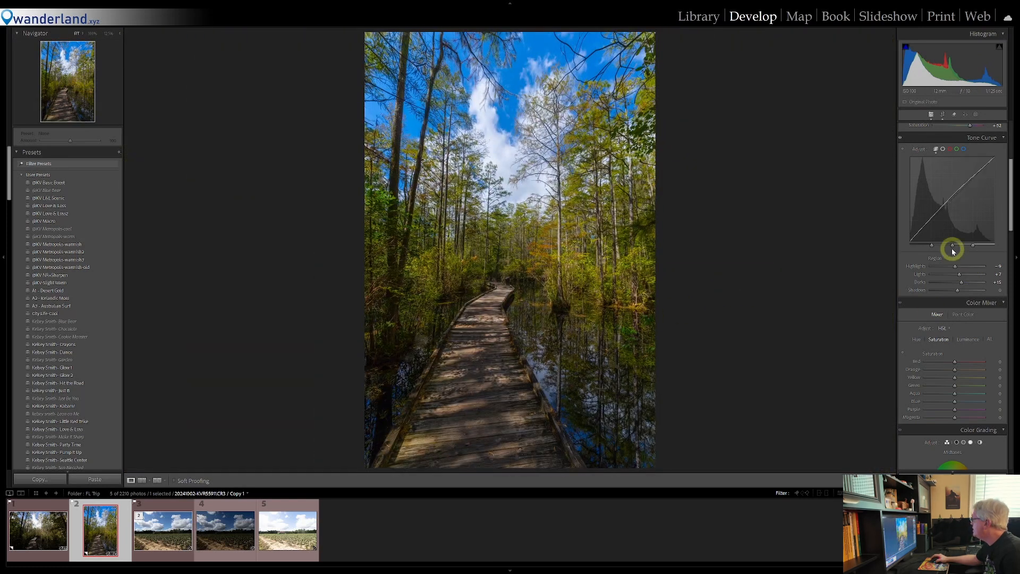
Shift the color hues to Yellow +16, Green +15, Orange +11 and Red +40, and check the foliage up close
{"action": "scroll", "coordinate": [952, 248], "scroll_direction": "down", "scroll_amount": 5}
{"action": "left_click", "coordinate": [916, 155]}
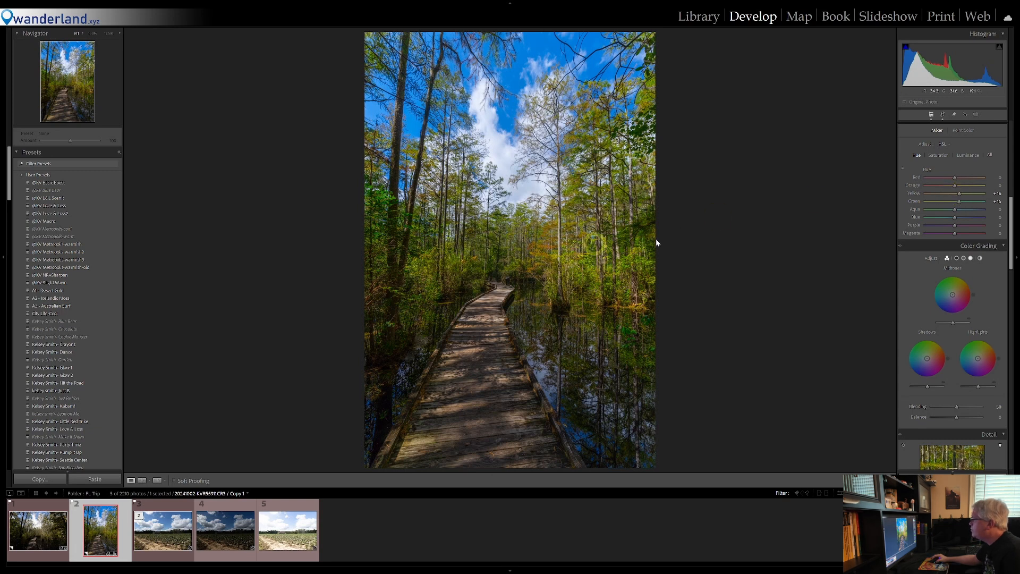
{"action": "left_click_drag", "start_coordinate": [955, 186], "coordinate": [960, 189]}
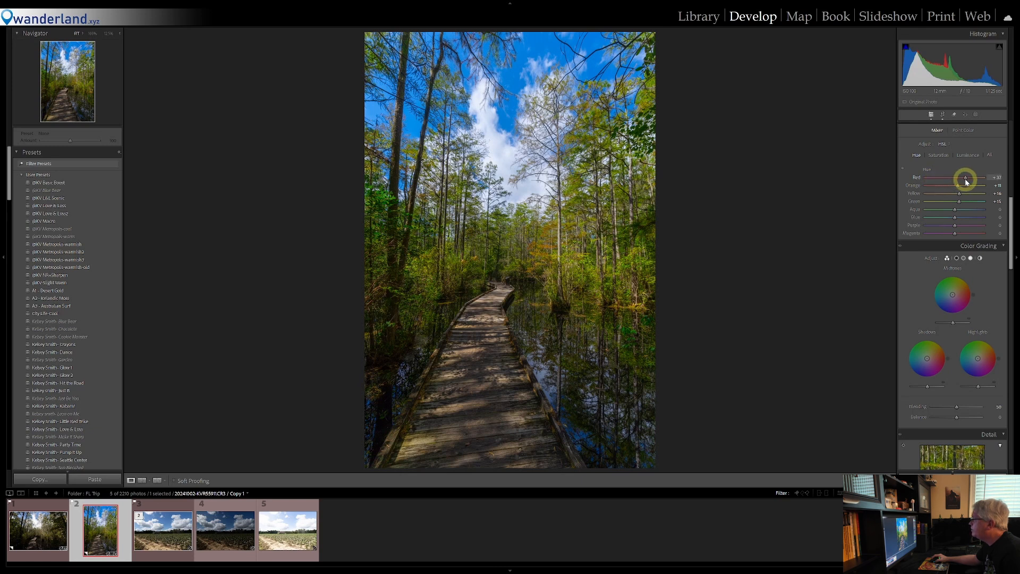
{"action": "left_click_drag", "start_coordinate": [964, 179], "coordinate": [969, 178]}
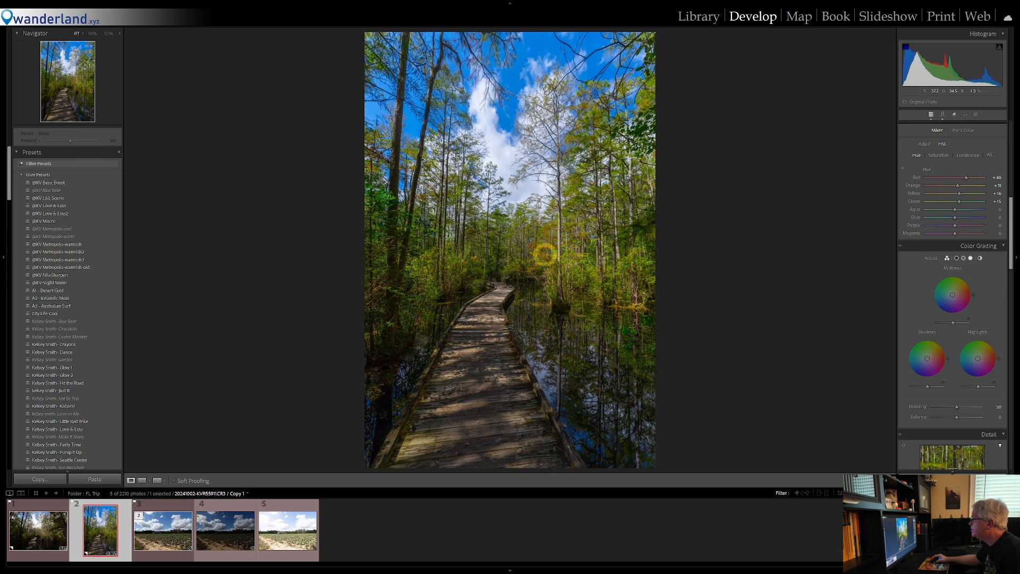
{"action": "left_click", "coordinate": [544, 254]}
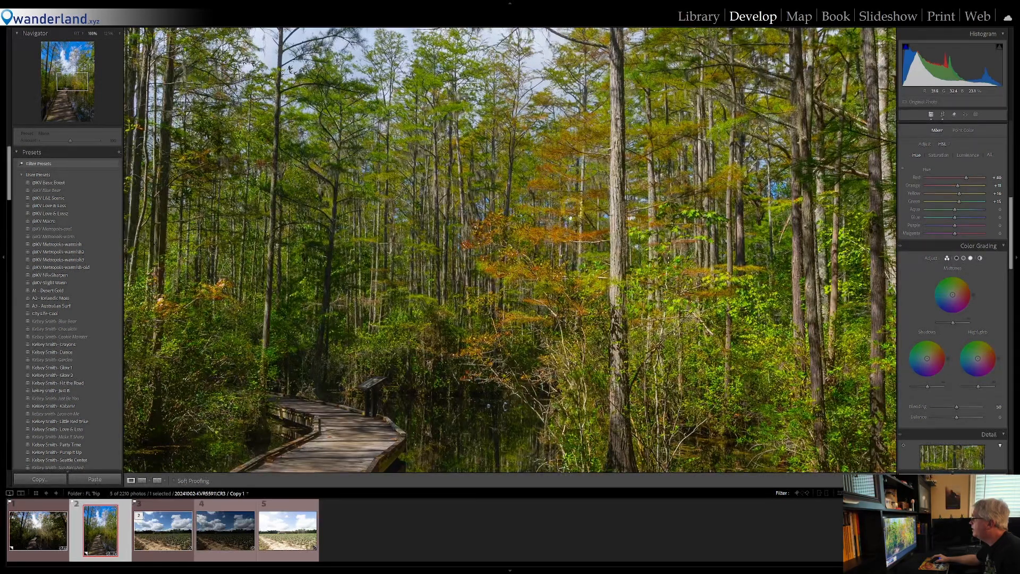
{"action": "left_click", "coordinate": [611, 264]}
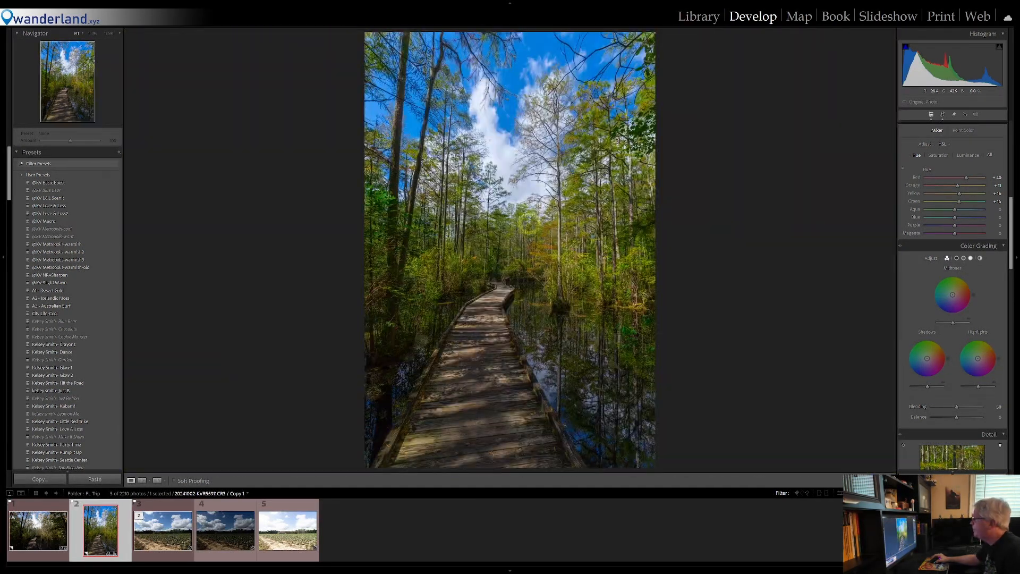
Set the photo's Texture to +10, Clarity to +30 and Dehaze to +12
{"action": "scroll", "coordinate": [954, 229], "scroll_direction": "up", "scroll_amount": 5}
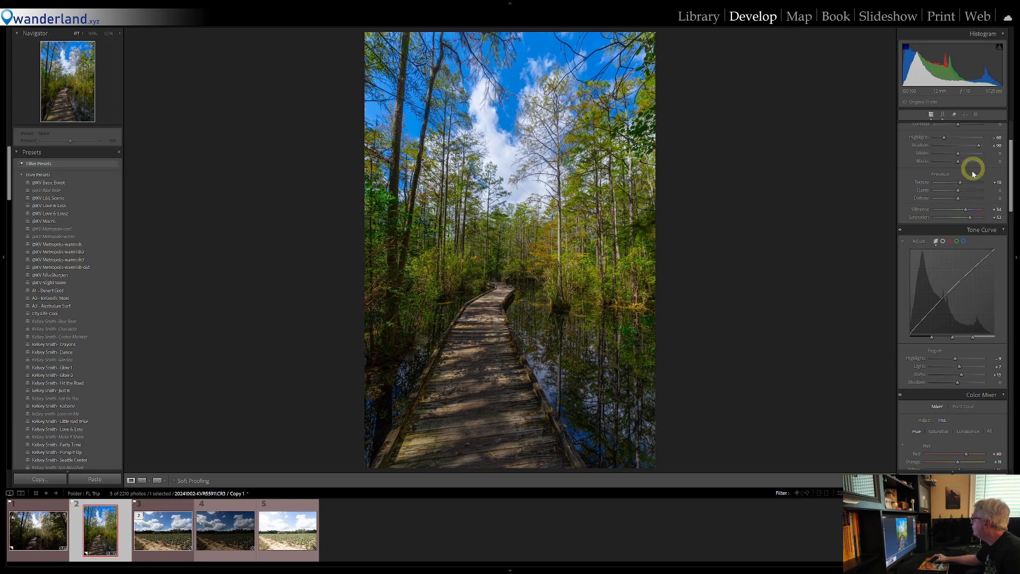
{"action": "left_click_drag", "start_coordinate": [959, 191], "coordinate": [962, 192]}
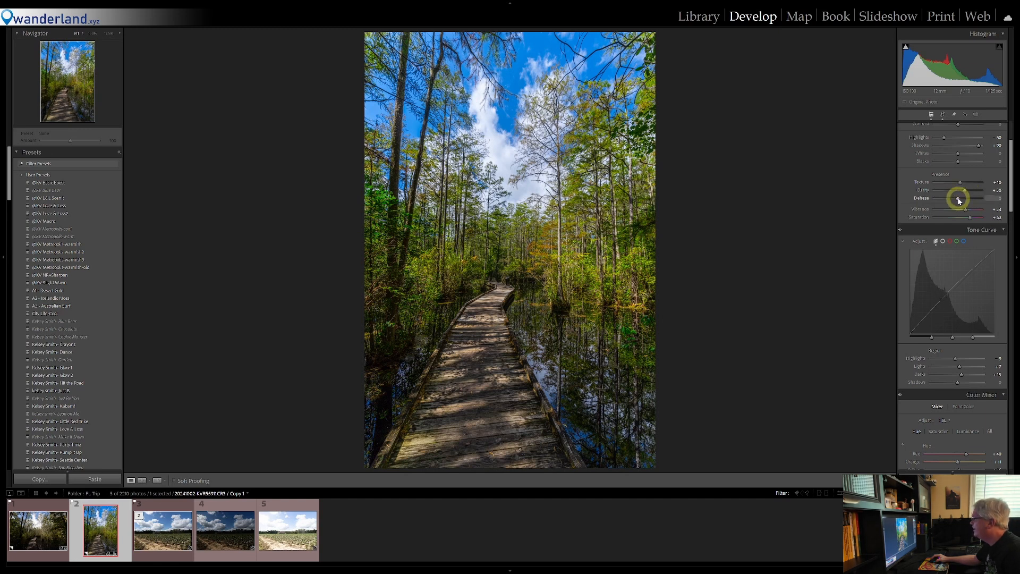
{"action": "left_click_drag", "start_coordinate": [959, 200], "coordinate": [960, 200]}
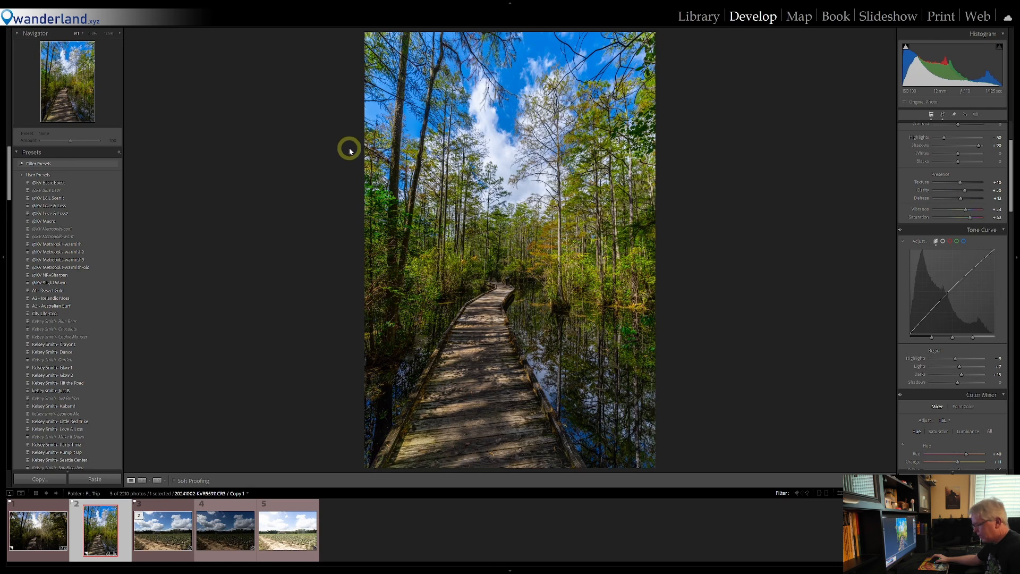
Add a radial gradient mask as a tall, narrow ellipse over the boardwalk, centered just below the photo's lower edge
{"action": "left_click", "coordinate": [109, 34]}
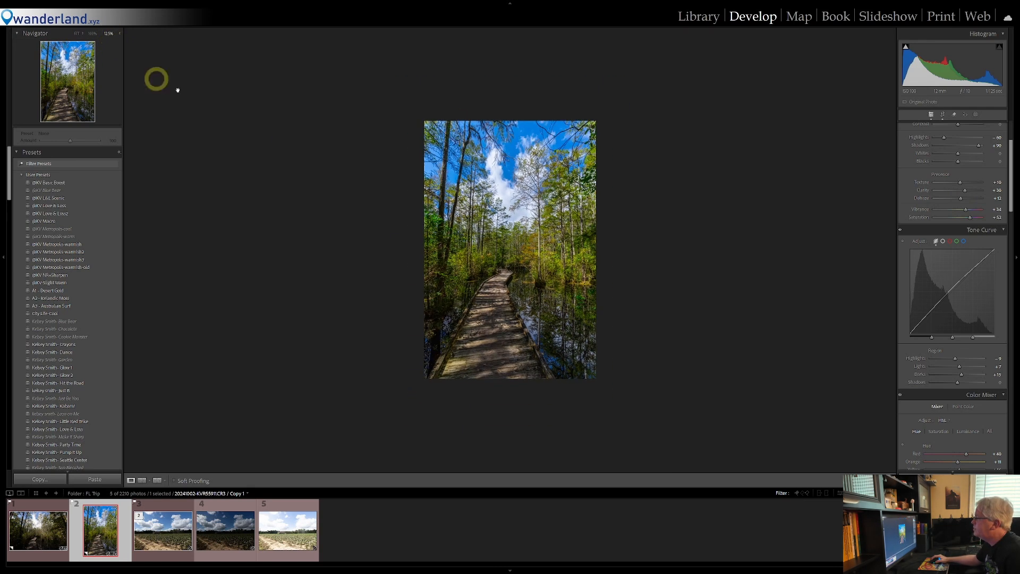
{"action": "scroll", "coordinate": [940, 128], "scroll_direction": "up", "scroll_amount": 2}
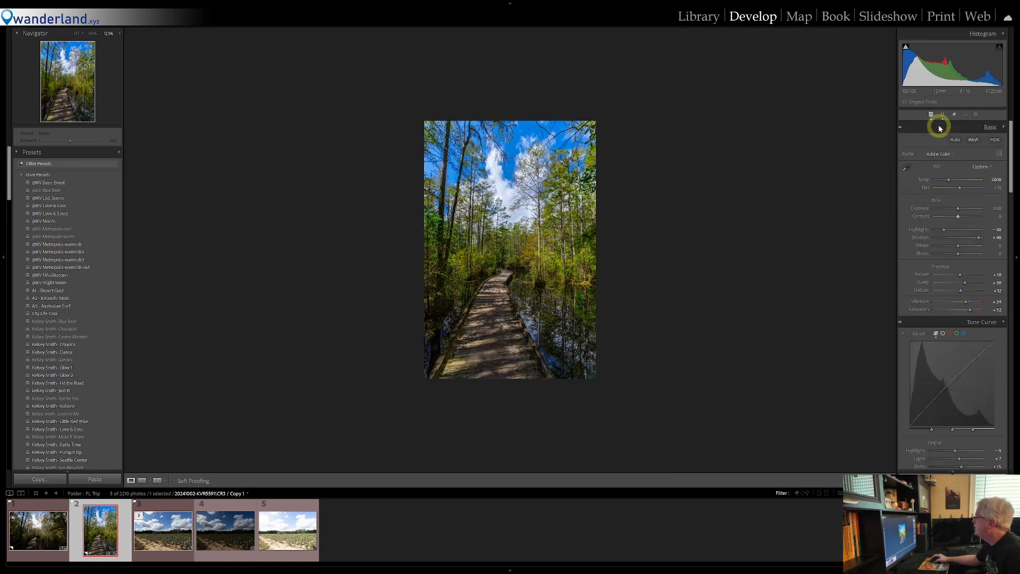
{"action": "left_click", "coordinate": [976, 115]}
{"action": "left_click", "coordinate": [938, 211]}
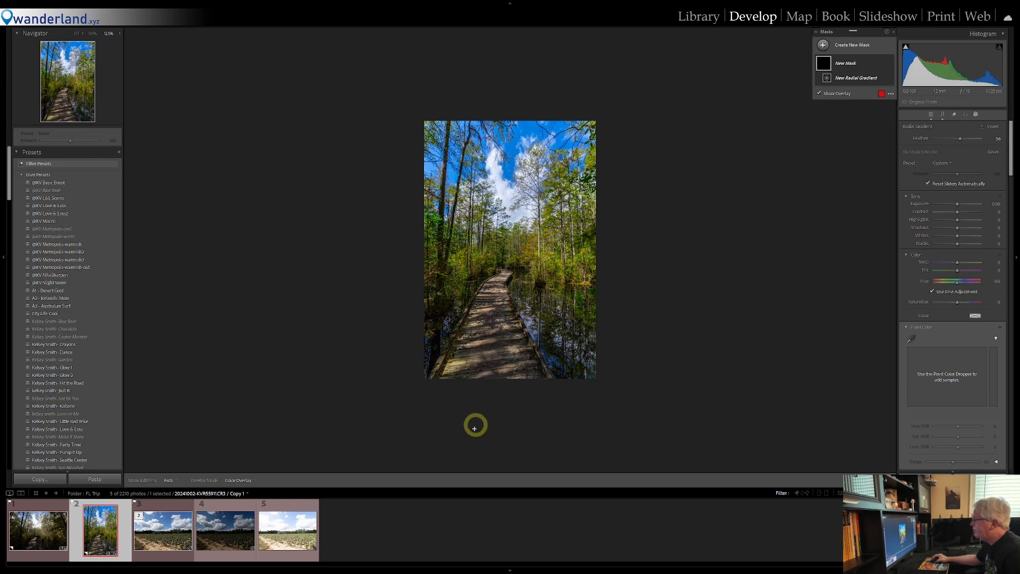
{"action": "left_click_drag", "start_coordinate": [493, 425], "coordinate": [504, 264]}
{"action": "left_click_drag", "start_coordinate": [491, 425], "coordinate": [491, 335]}
{"action": "left_click_drag", "start_coordinate": [486, 407], "coordinate": [485, 418]}
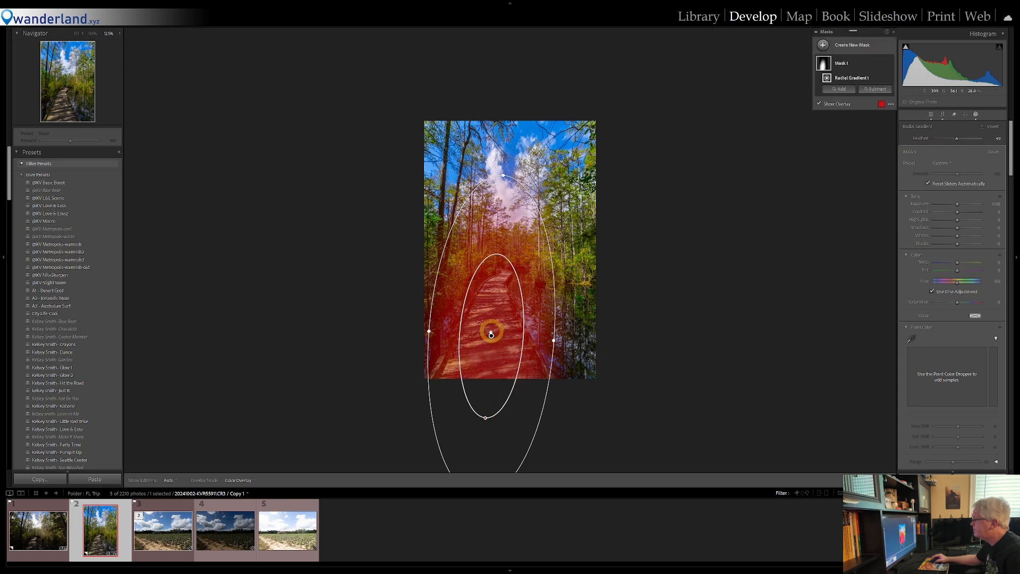
{"action": "left_click_drag", "start_coordinate": [492, 336], "coordinate": [489, 383]}
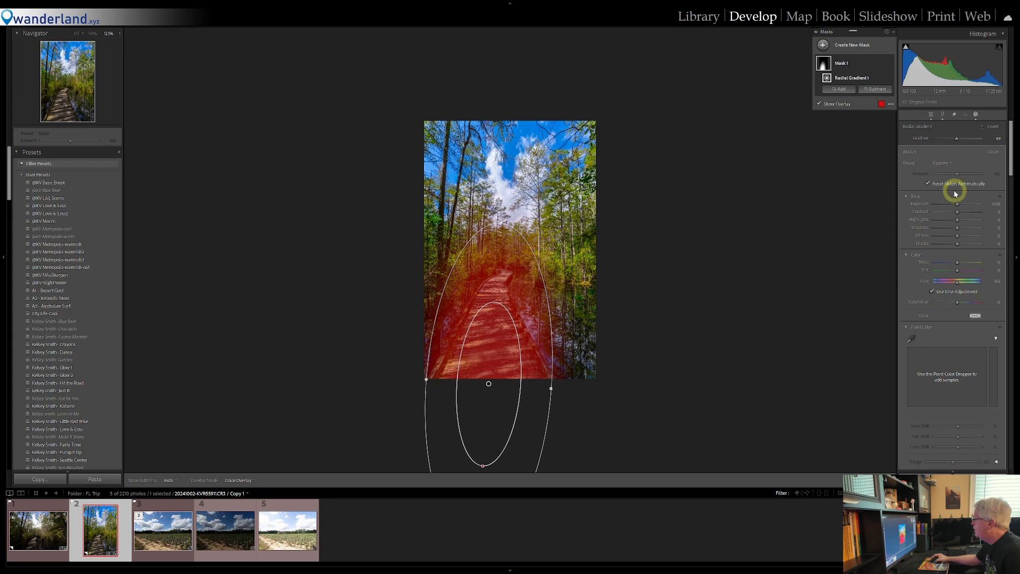
Brighten and warm the masked boardwalk with Exposure about 0.20, Shadows 12, Temp 12 and Tint 6
{"action": "left_click_drag", "start_coordinate": [959, 205], "coordinate": [962, 229]}
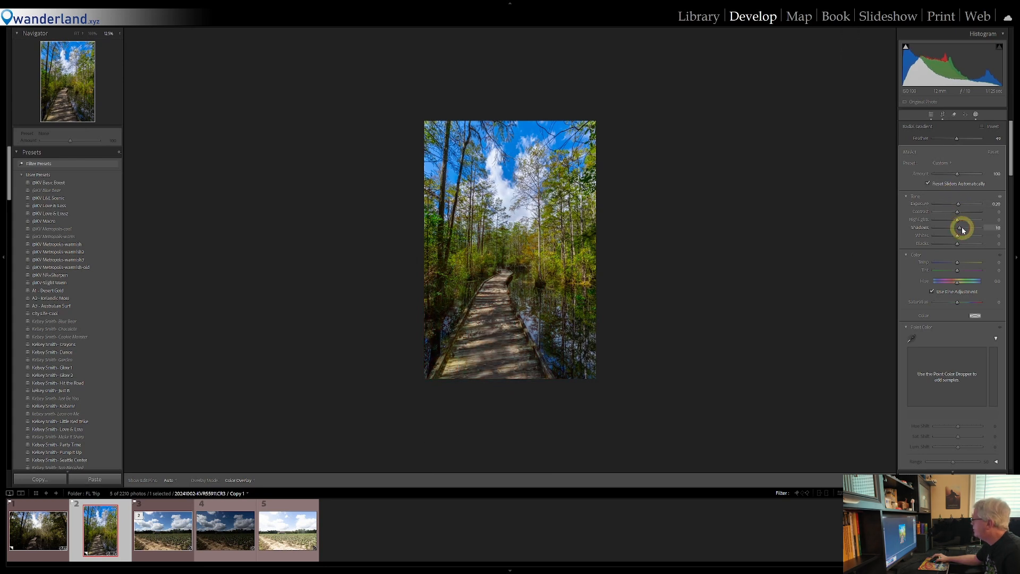
{"action": "left_click_drag", "start_coordinate": [963, 231], "coordinate": [960, 272]}
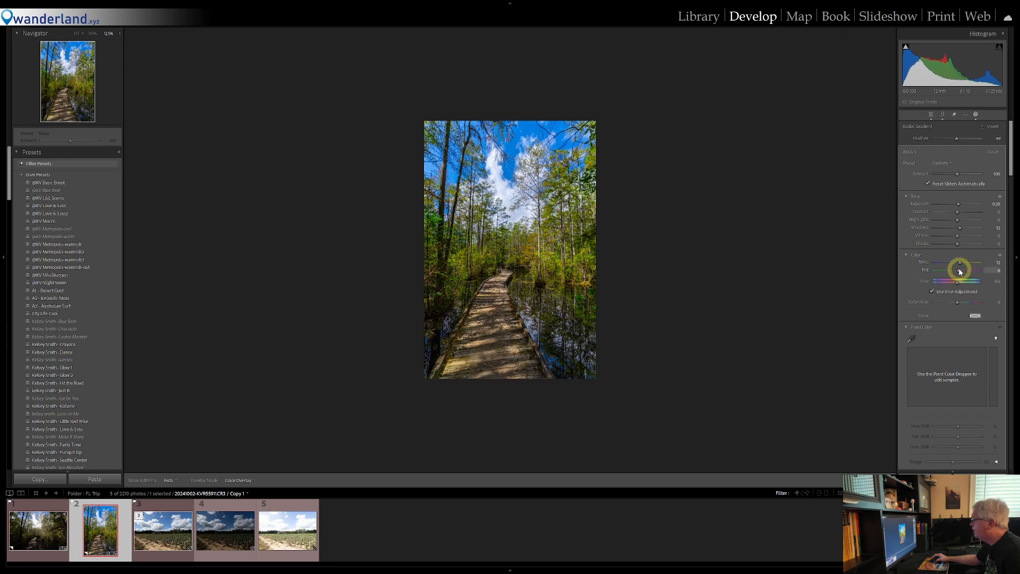
{"action": "left_click_drag", "start_coordinate": [959, 271], "coordinate": [959, 272]}
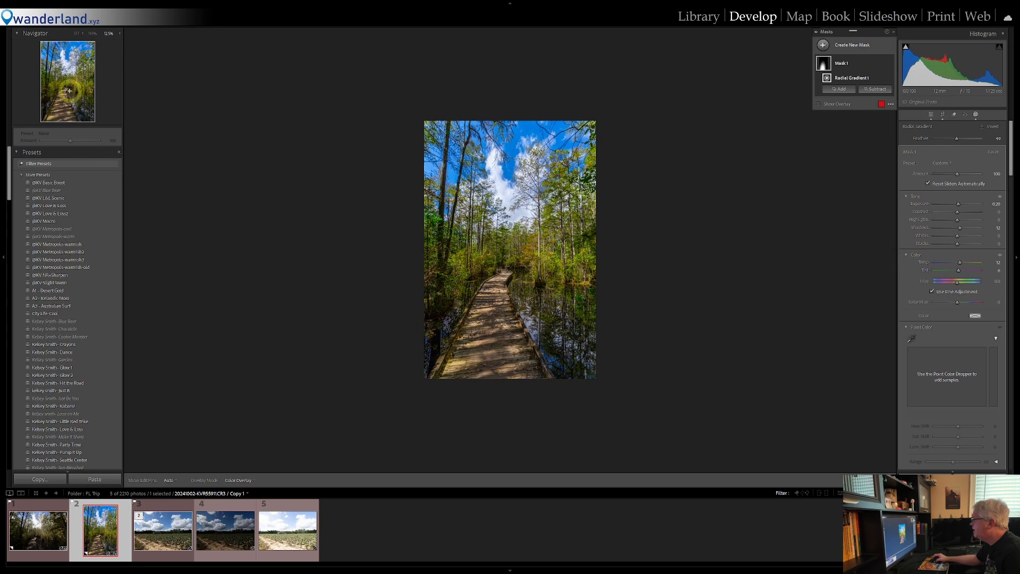
Close the mask editing and add a subtle dark post-crop vignette with Midpoint 45, Roundness about +25 and Feather 77
{"action": "left_click", "coordinate": [77, 34]}
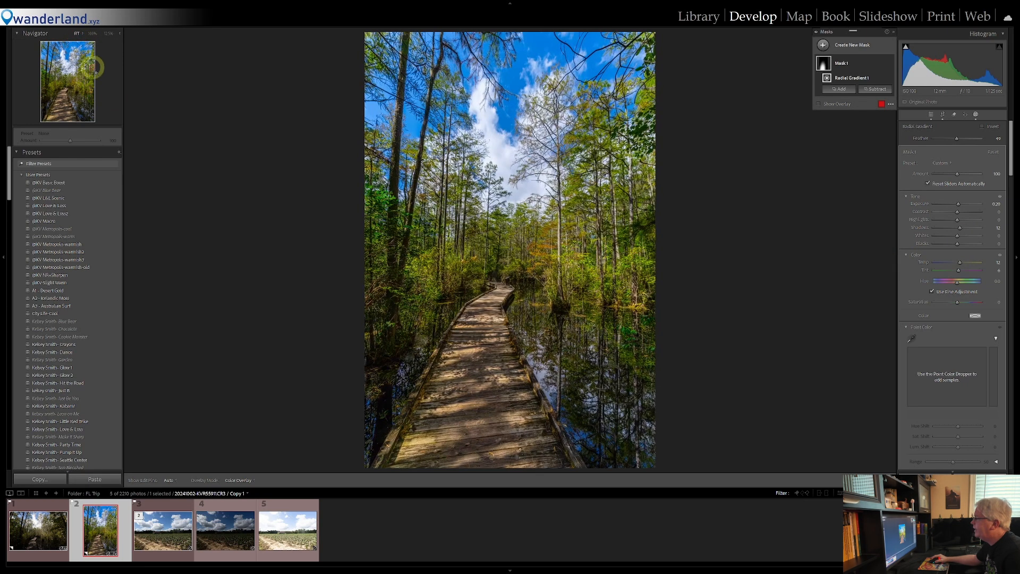
{"action": "left_click", "coordinate": [977, 113]}
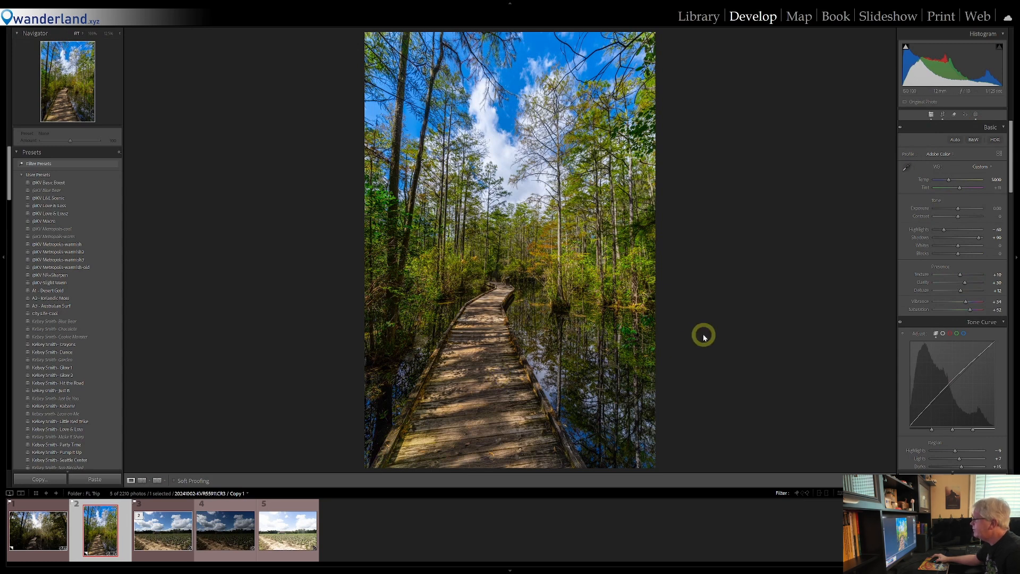
{"action": "scroll", "coordinate": [964, 329], "scroll_direction": "down", "scroll_amount": 15}
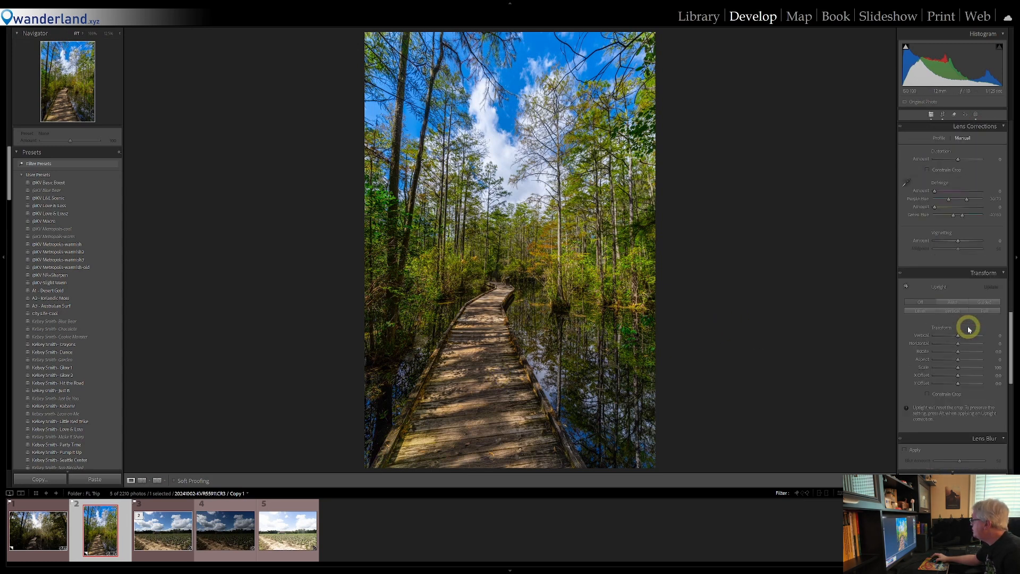
{"action": "scroll", "coordinate": [968, 327], "scroll_direction": "down", "scroll_amount": 8}
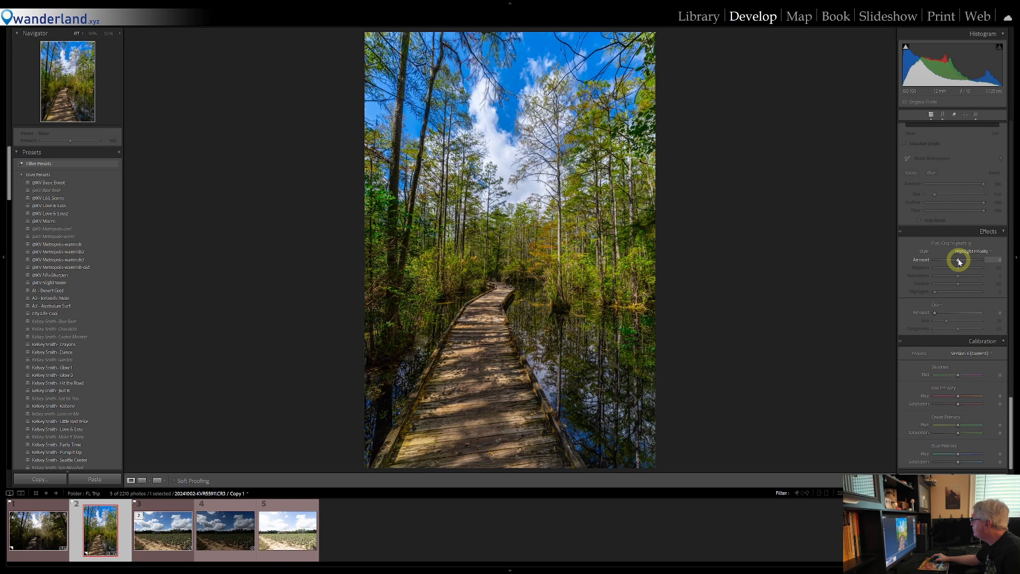
{"action": "left_click_drag", "start_coordinate": [960, 261], "coordinate": [958, 261]}
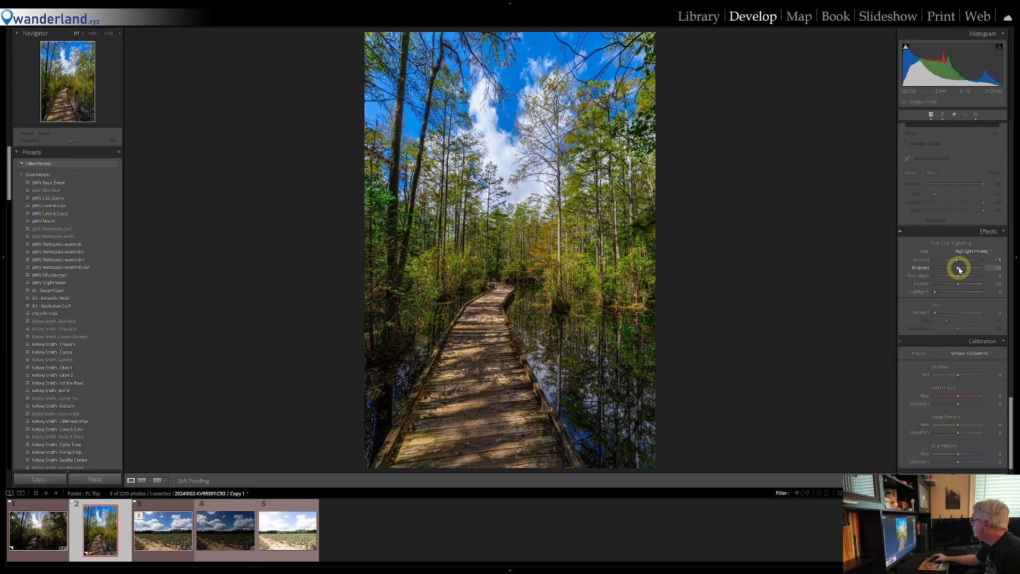
{"action": "mouse_move", "coordinate": [959, 270]}
{"action": "left_mouse_down"}
{"action": "mouse_move", "coordinate": [943, 269]}
{"action": "mouse_move", "coordinate": [957, 273]}
{"action": "left_mouse_up"}
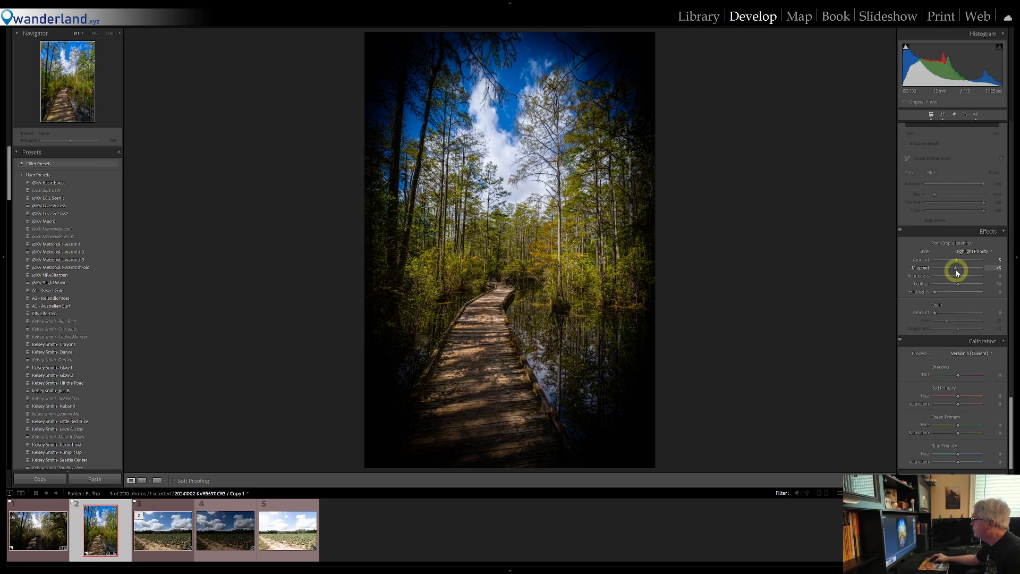
{"action": "left_click_drag", "start_coordinate": [959, 276], "coordinate": [973, 276]}
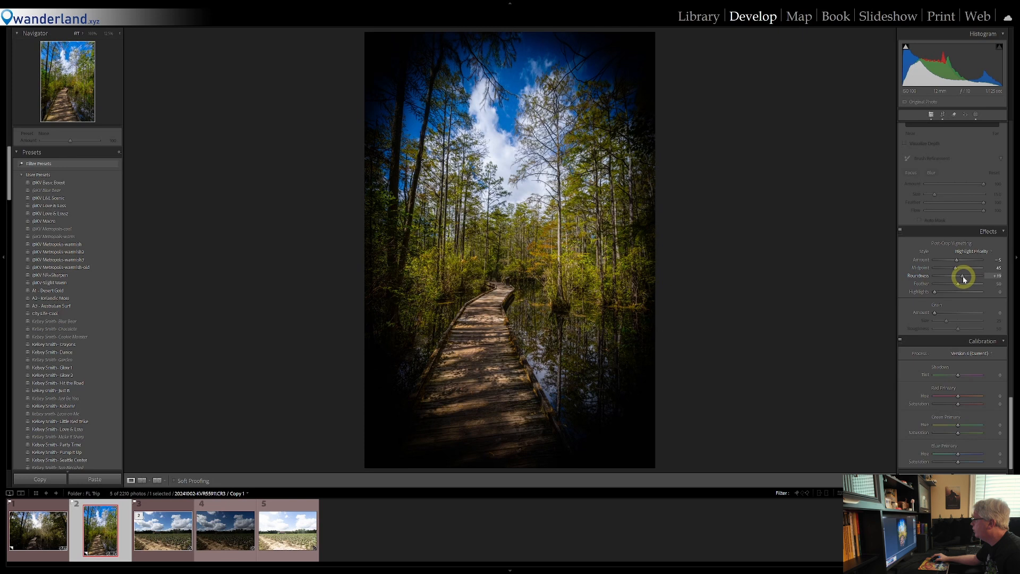
{"action": "left_click_drag", "start_coordinate": [959, 283], "coordinate": [969, 283]}
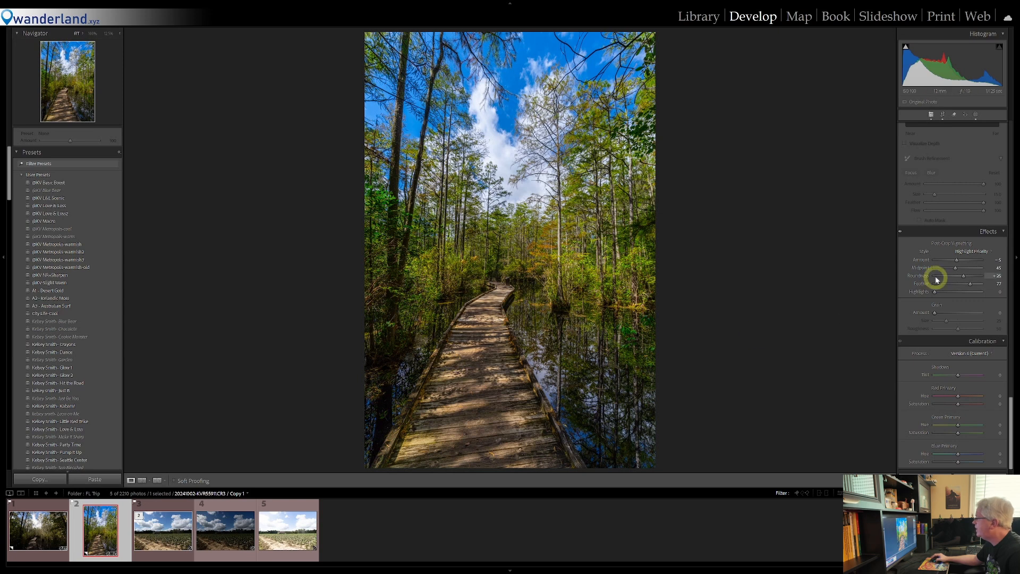
Raise the vertical boardwalk photo's Highlights to about -40
{"action": "scroll", "coordinate": [959, 276], "scroll_direction": "up", "scroll_amount": 5}
{"action": "scroll", "coordinate": [959, 276], "scroll_direction": "up", "scroll_amount": 10}
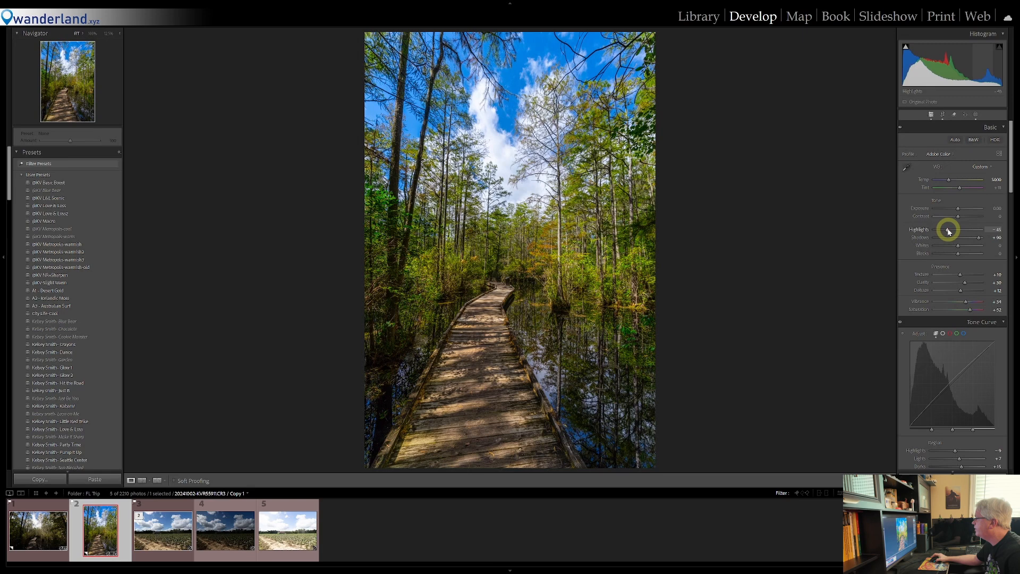
{"action": "key", "text": "Up"}
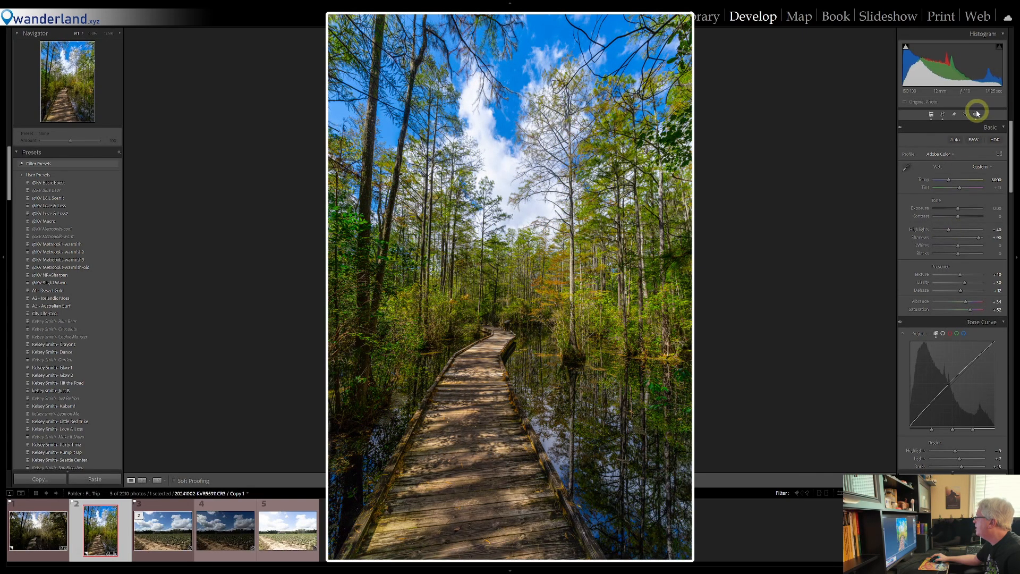
Synchronize the edited vertical photo's develop settings to the horizontal boardwalk photo, leaving out crop, transform and masking
{"action": "left_click", "coordinate": [43, 531]}
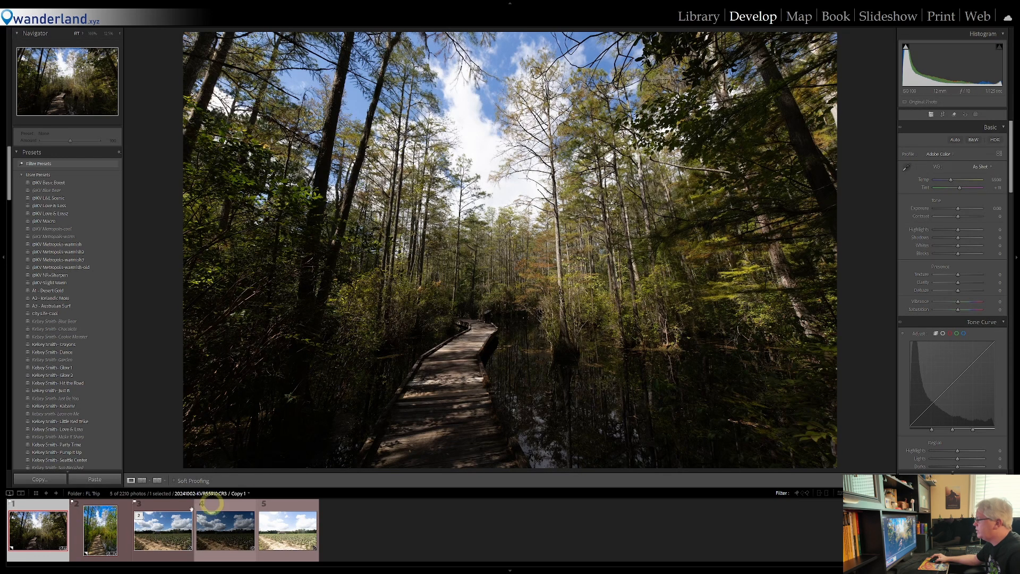
{"action": "left_click", "coordinate": [103, 531]}
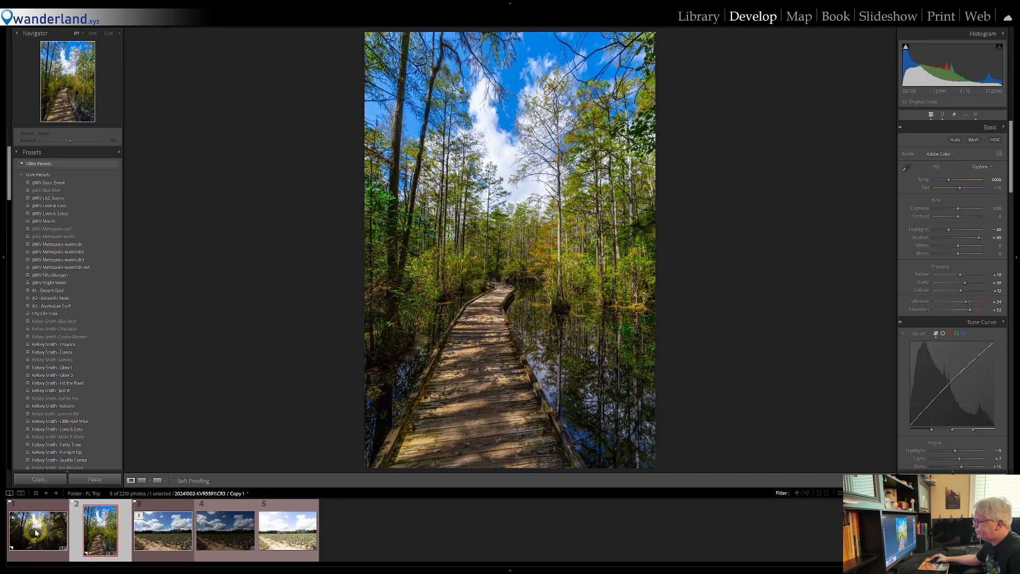
{"action": "left_click", "coordinate": [36, 532], "text": "ctrl"}
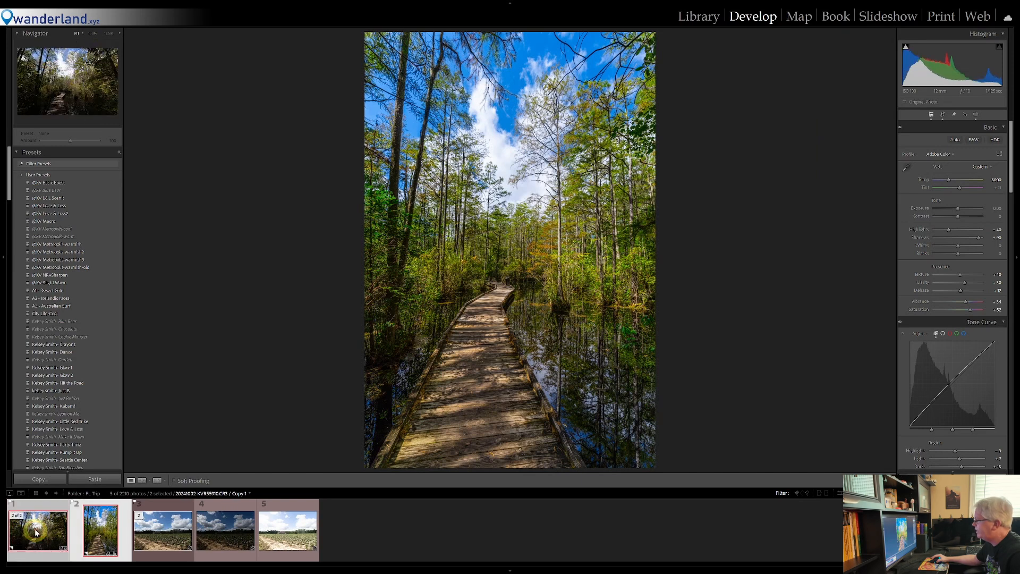
{"action": "left_click", "coordinate": [937, 479]}
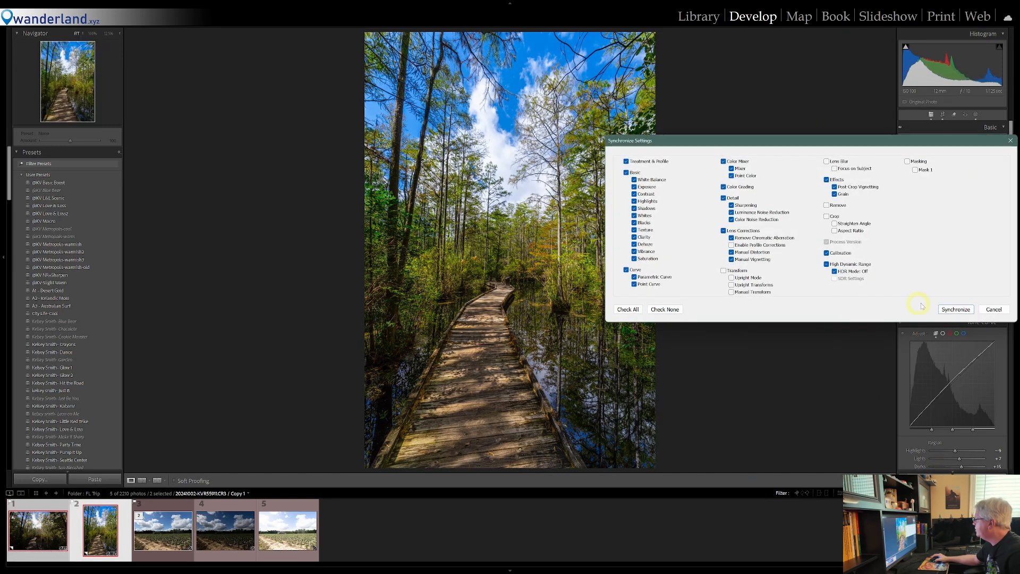
{"action": "left_click", "coordinate": [957, 309]}
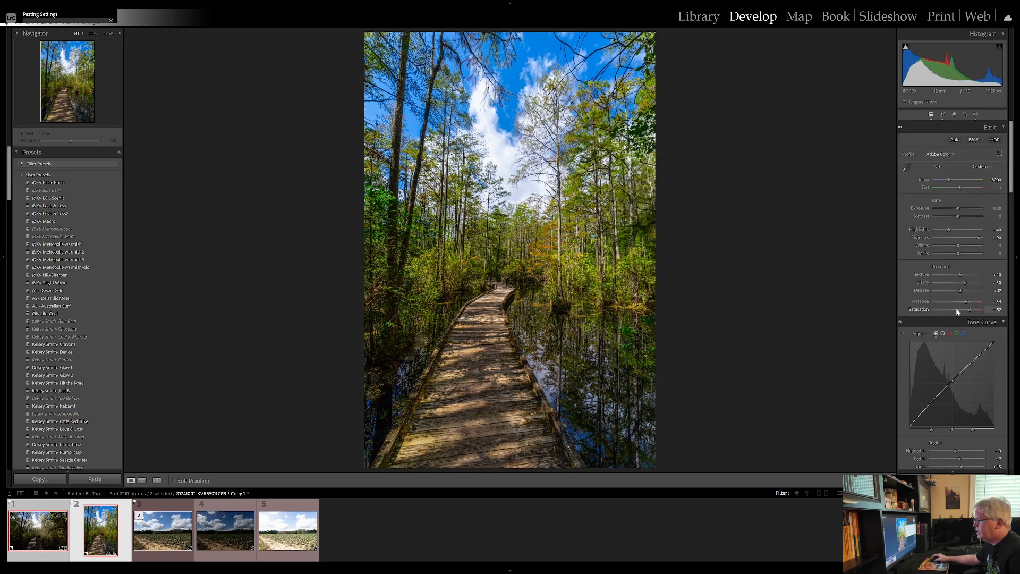
Add a slightly tilted radial gradient mask to the horizontal photo's boardwalk, centered just below the photo's lower edge
{"action": "left_click", "coordinate": [37, 530]}
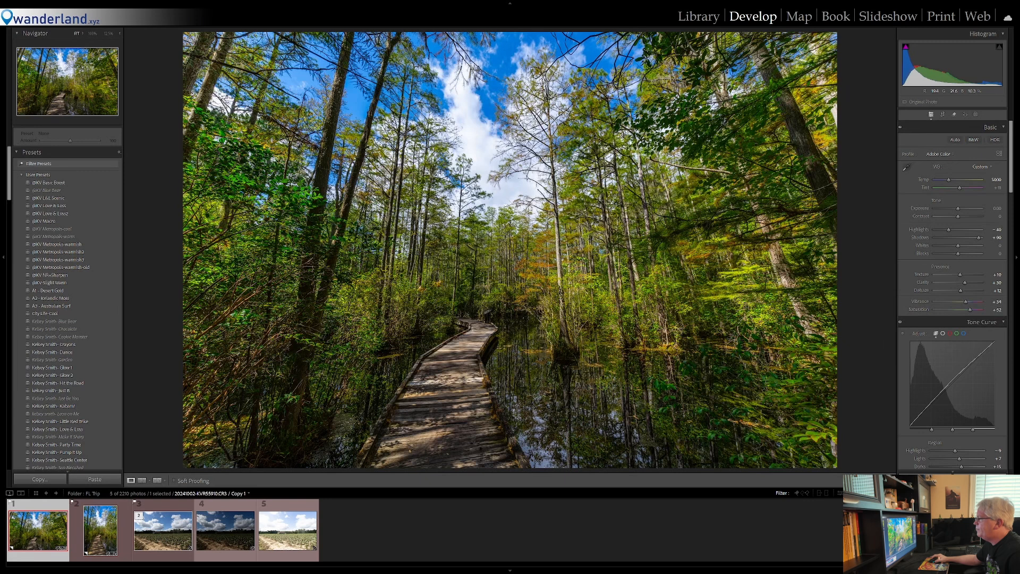
{"action": "left_click", "coordinate": [109, 35]}
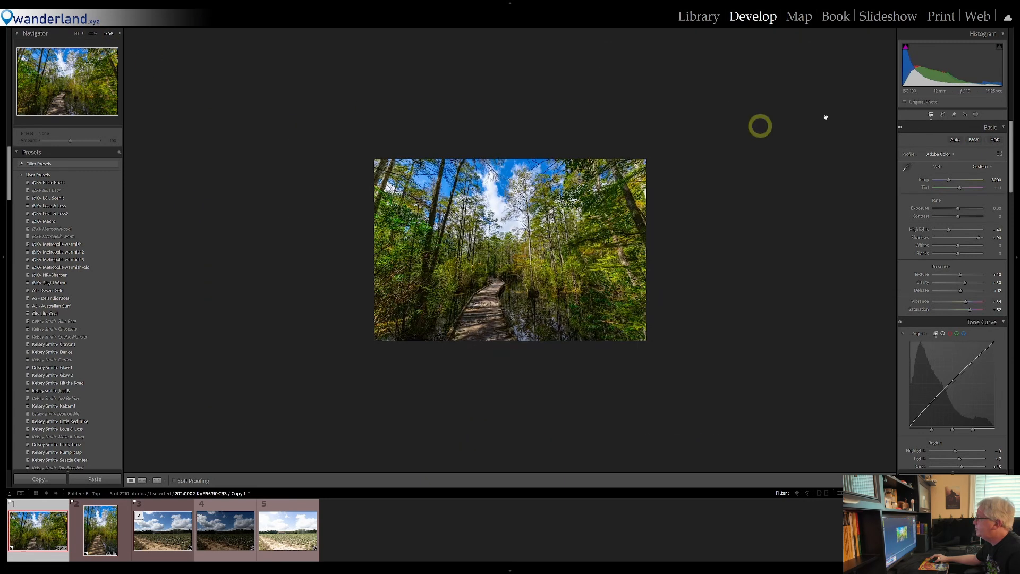
{"action": "left_click", "coordinate": [976, 114]}
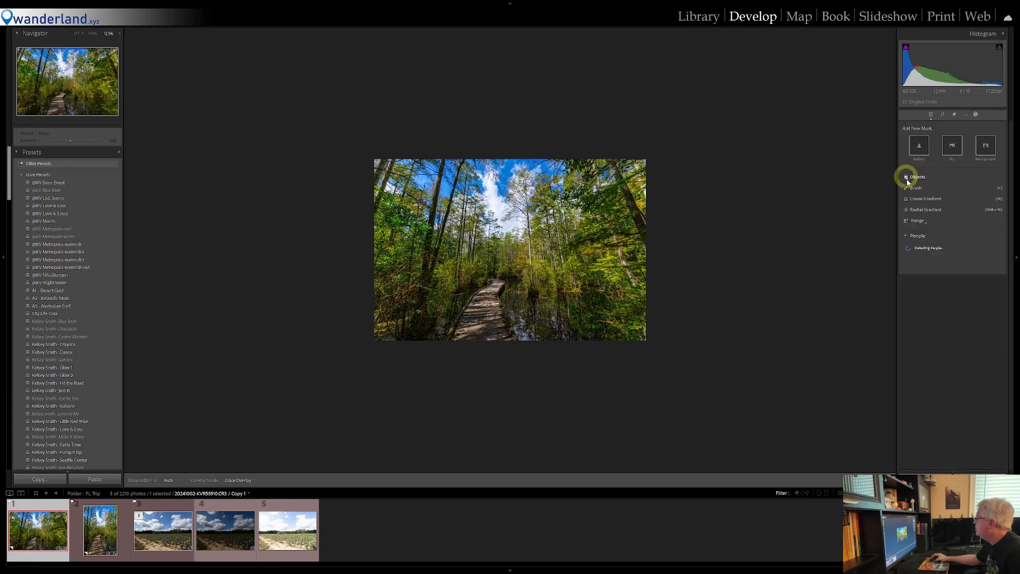
{"action": "left_click", "coordinate": [924, 211]}
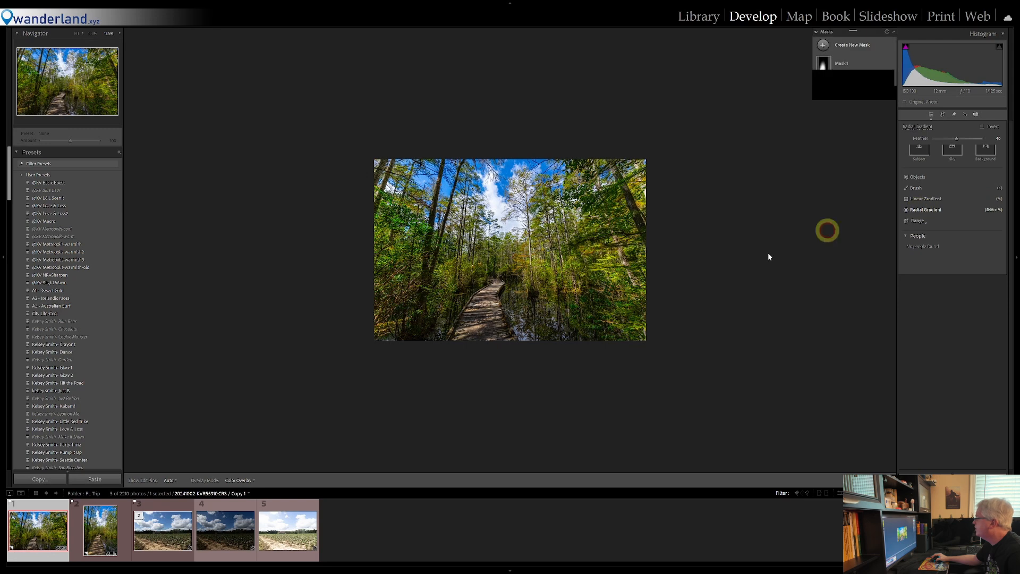
{"action": "left_click_drag", "start_coordinate": [476, 375], "coordinate": [558, 266]}
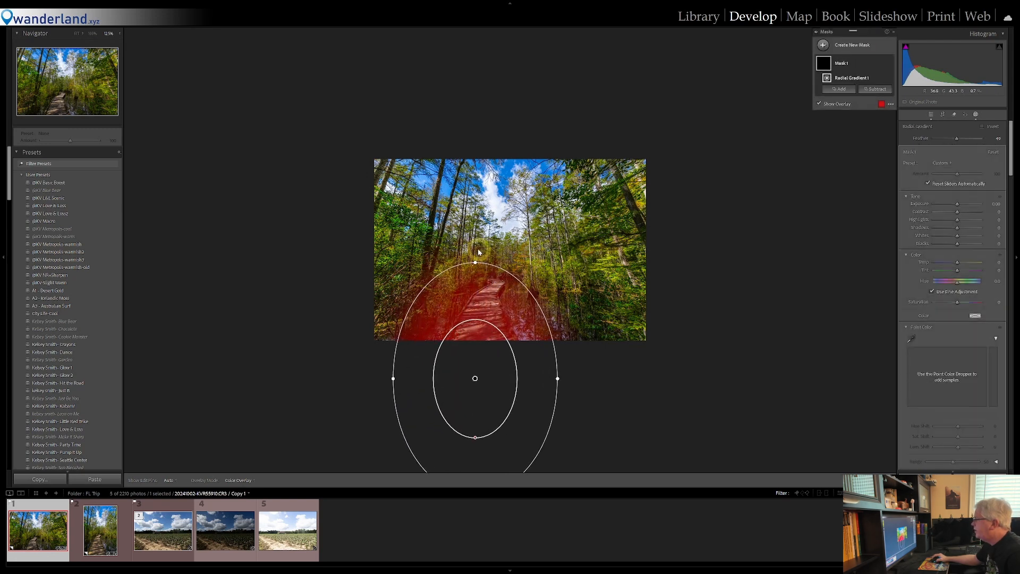
{"action": "left_click_drag", "start_coordinate": [473, 254], "coordinate": [496, 246]}
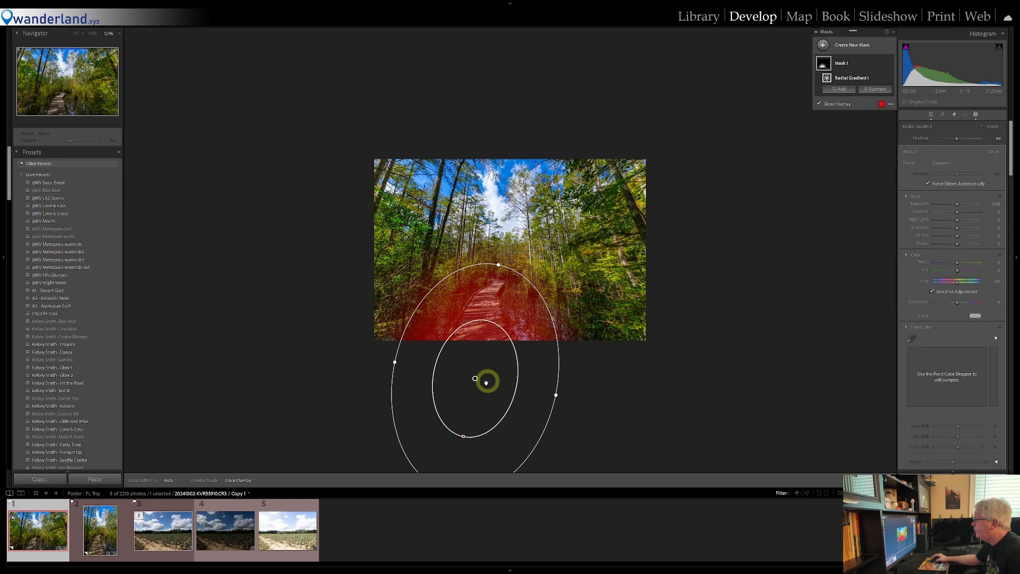
{"action": "left_click_drag", "start_coordinate": [474, 378], "coordinate": [483, 366]}
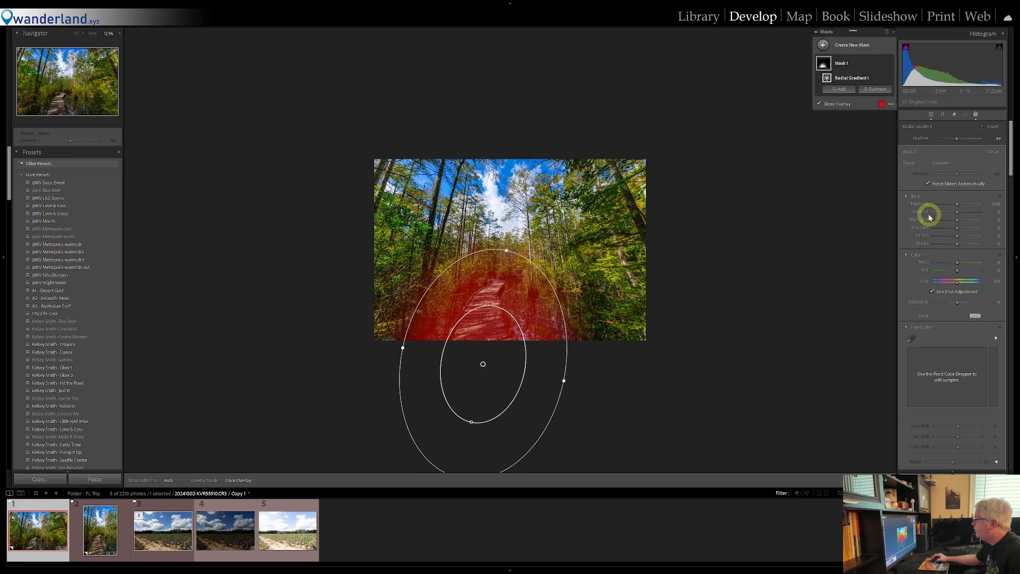
Brighten and warm the masked boardwalk with Exposure about 0.20, Shadows 17, Temp 8, Tint 4 and Texture 10, and close the mask editing
{"action": "left_click_drag", "start_coordinate": [959, 205], "coordinate": [959, 272]}
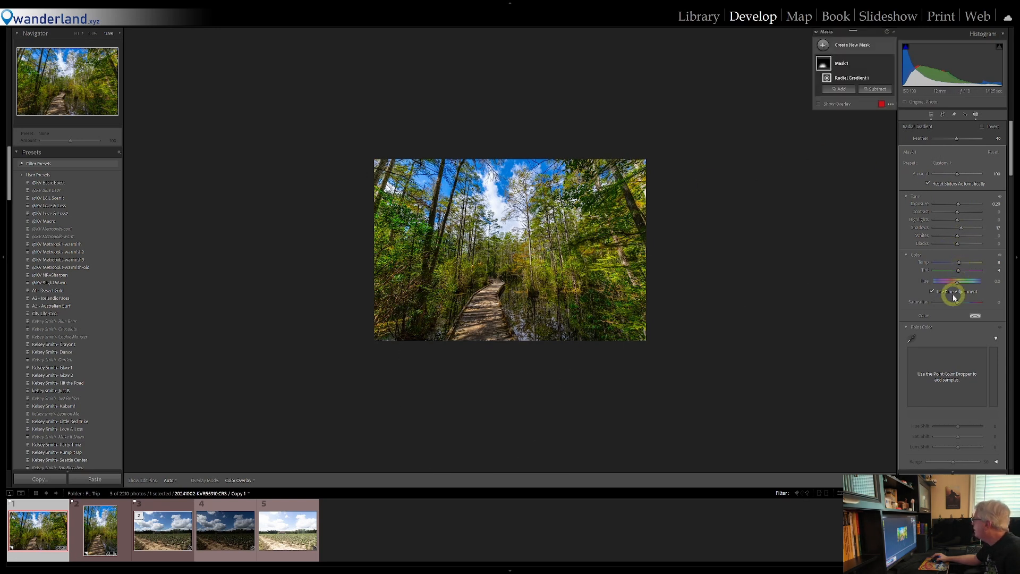
{"action": "scroll", "coordinate": [943, 324], "scroll_direction": "down", "scroll_amount": 4}
{"action": "left_click_drag", "start_coordinate": [961, 315], "coordinate": [962, 318]}
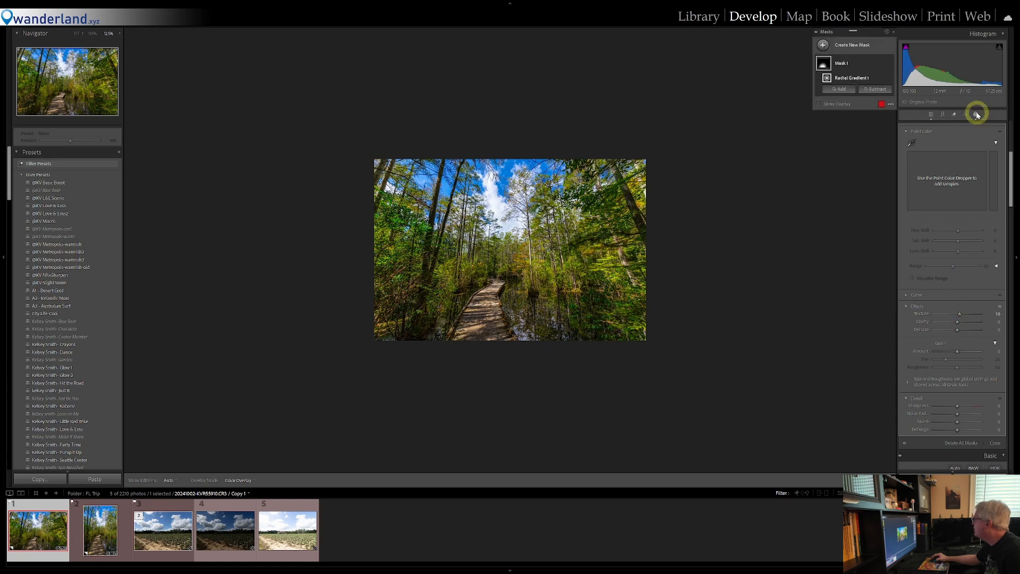
{"action": "left_click", "coordinate": [977, 115]}
Inspect the horizontal photo's boardwalk planks and surroundings up close and return to the full view
{"action": "left_click", "coordinate": [78, 34]}
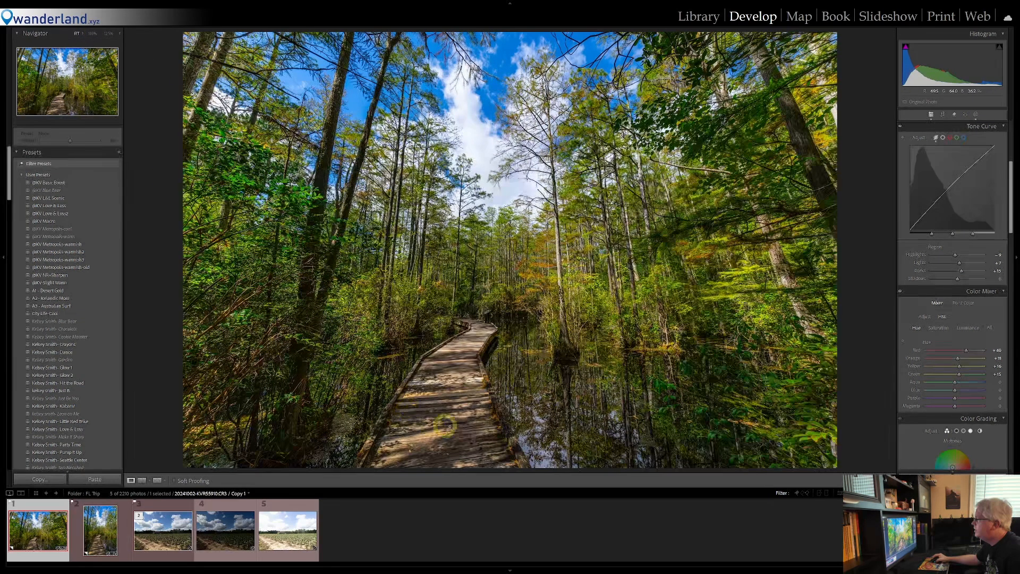
{"action": "left_click", "coordinate": [441, 409]}
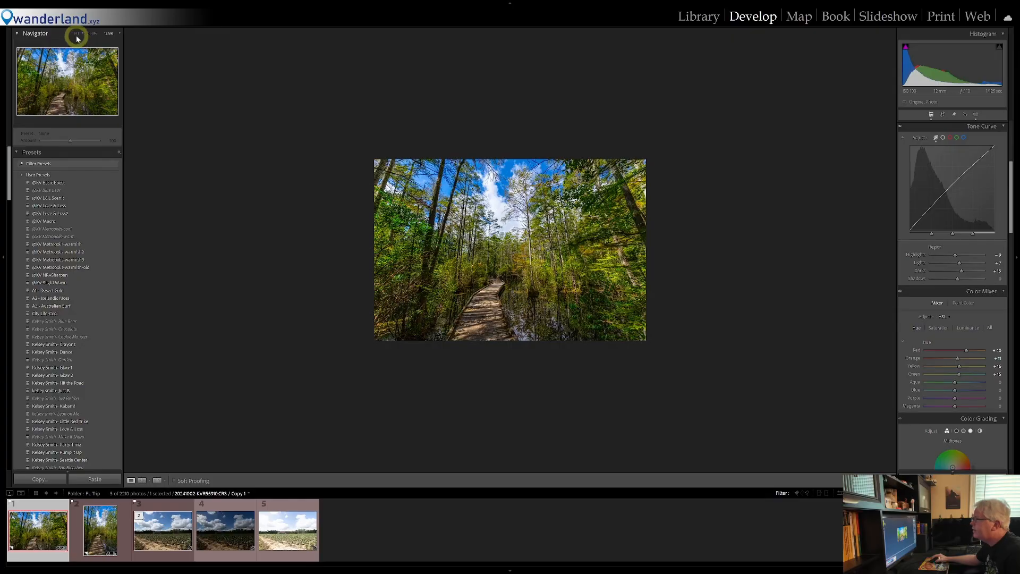
{"action": "left_click", "coordinate": [92, 35]}
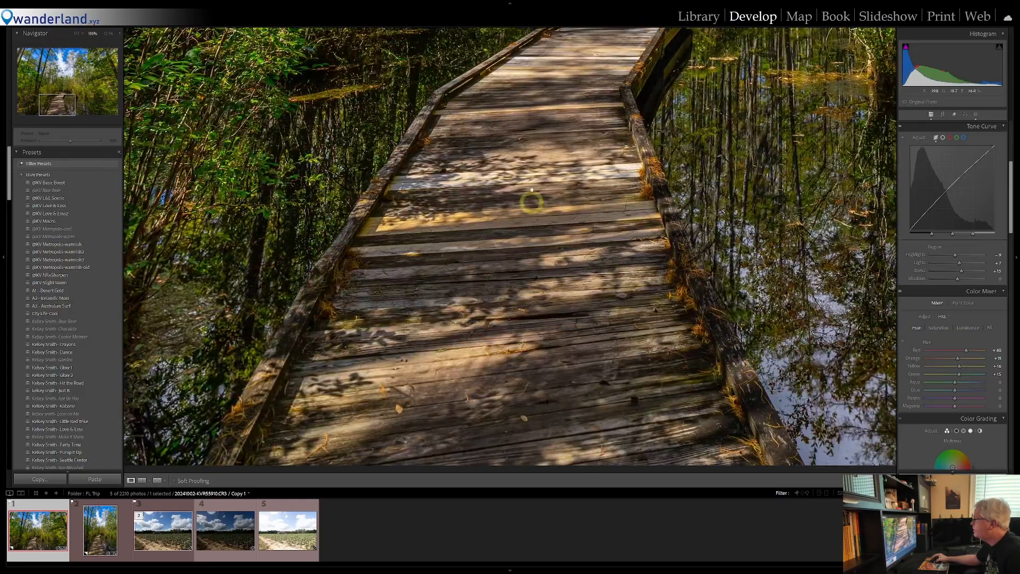
{"action": "left_click", "coordinate": [532, 144]}
{"action": "left_click", "coordinate": [540, 298]}
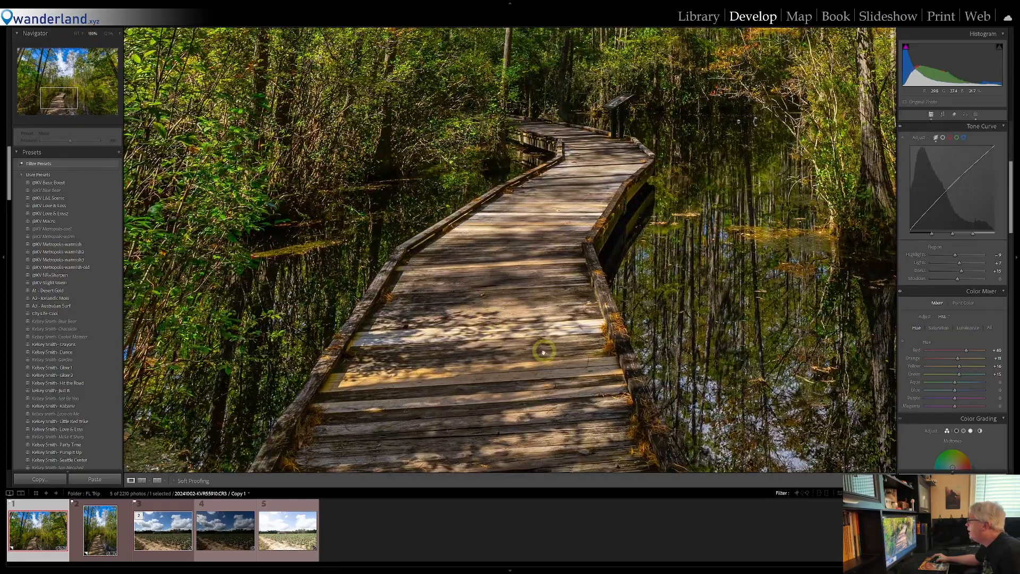
{"action": "left_click_drag", "start_coordinate": [544, 352], "coordinate": [479, 229]}
{"action": "left_click", "coordinate": [489, 250]}
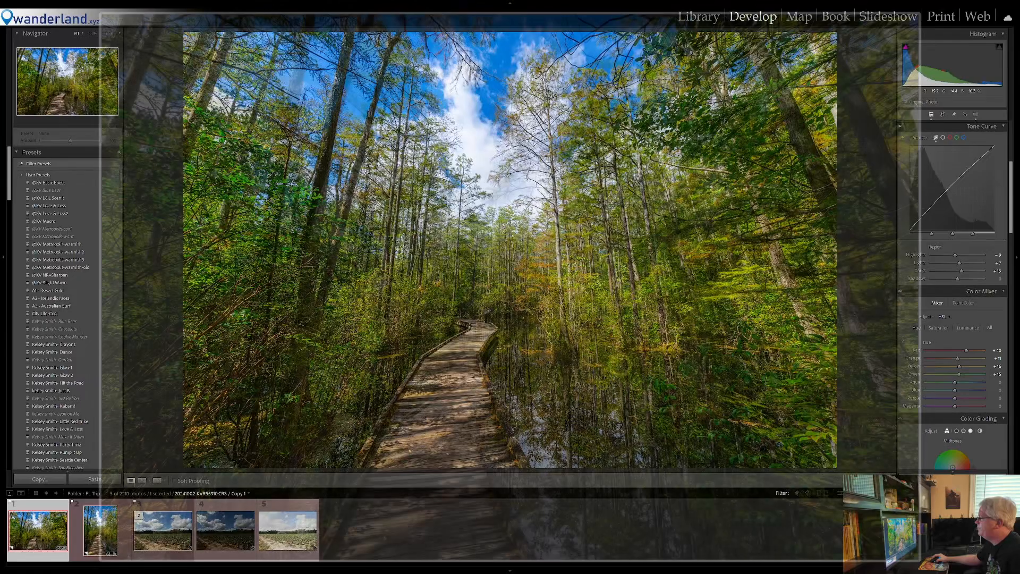
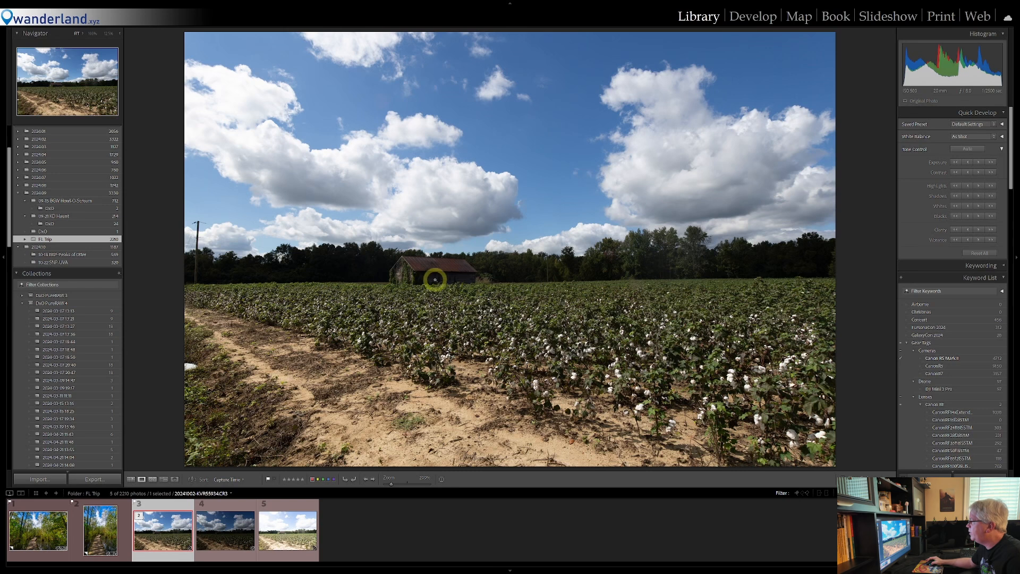
Inspect the barn and tree line in the normally exposed cotton field photo up close, and return to the full view
{"action": "left_click", "coordinate": [451, 276]}
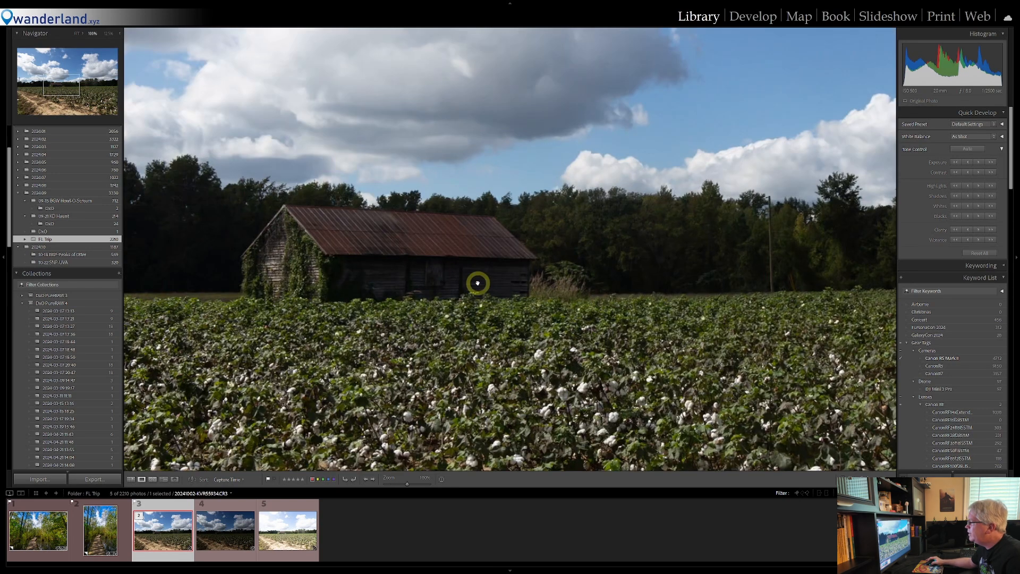
{"action": "left_click_drag", "start_coordinate": [728, 269], "coordinate": [684, 269]}
{"action": "left_click_drag", "start_coordinate": [216, 270], "coordinate": [444, 258]}
{"action": "left_click", "coordinate": [444, 258]}
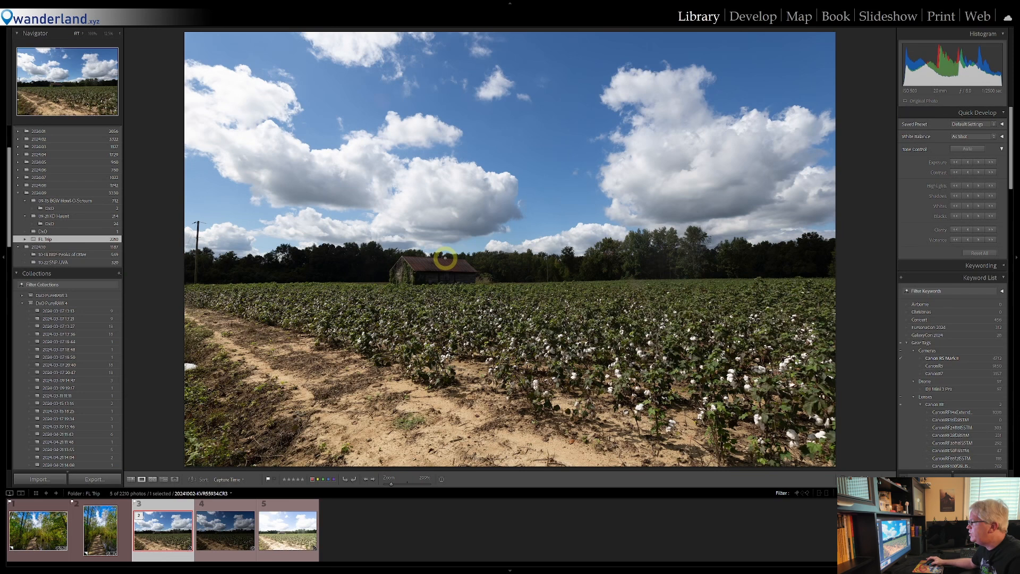
Compare the normal, dark and bright bracketed exposures of the cotton field one after another
{"action": "left_click", "coordinate": [284, 531], "text": "shift"}
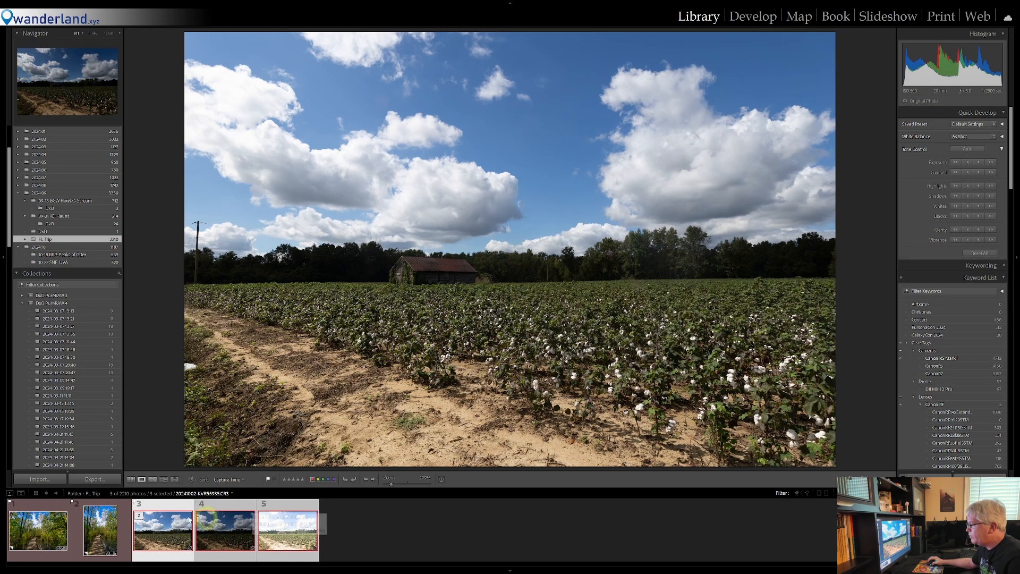
{"action": "left_click", "coordinate": [170, 534]}
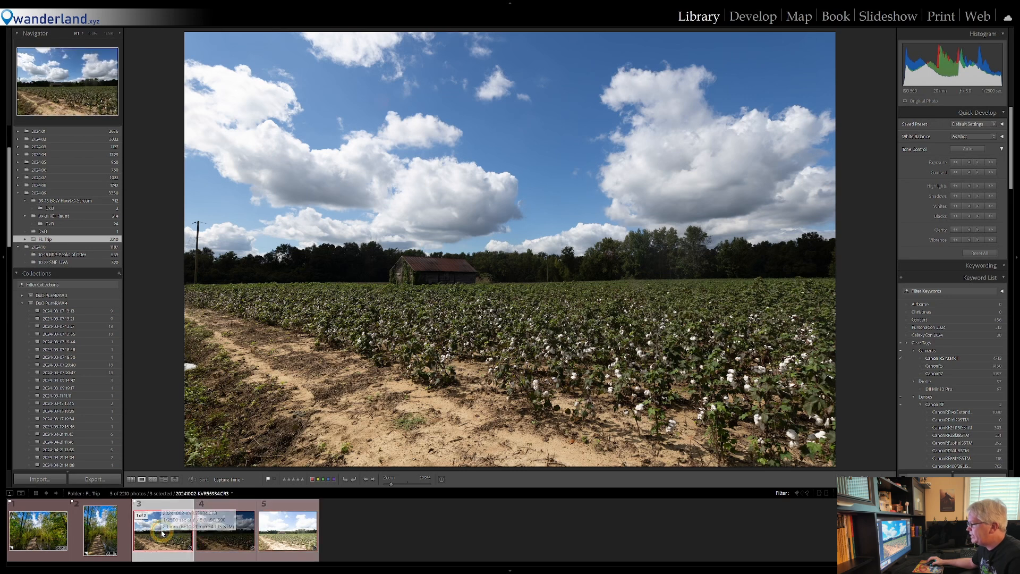
{"action": "left_click", "coordinate": [232, 535]}
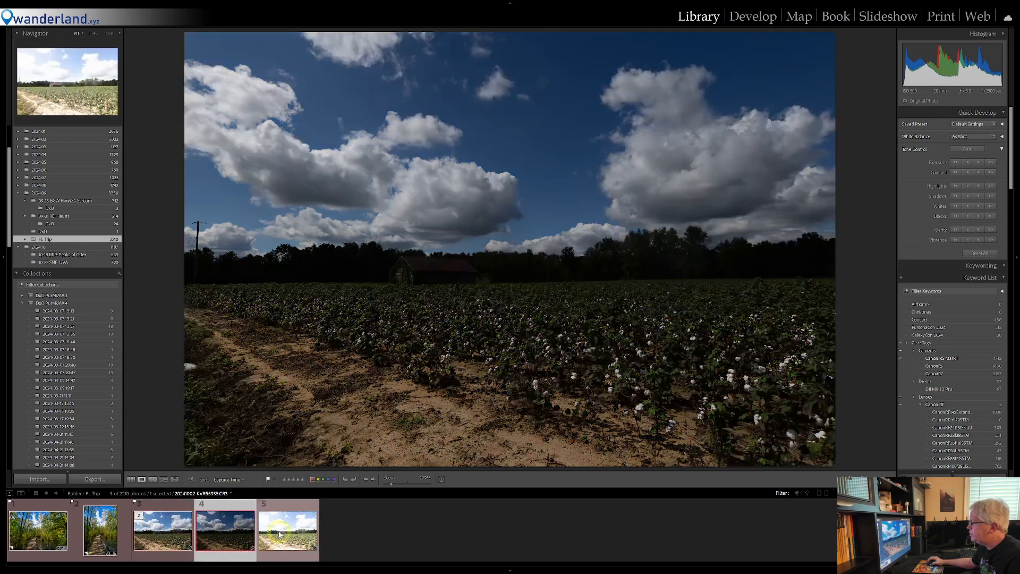
{"action": "left_click", "coordinate": [287, 526]}
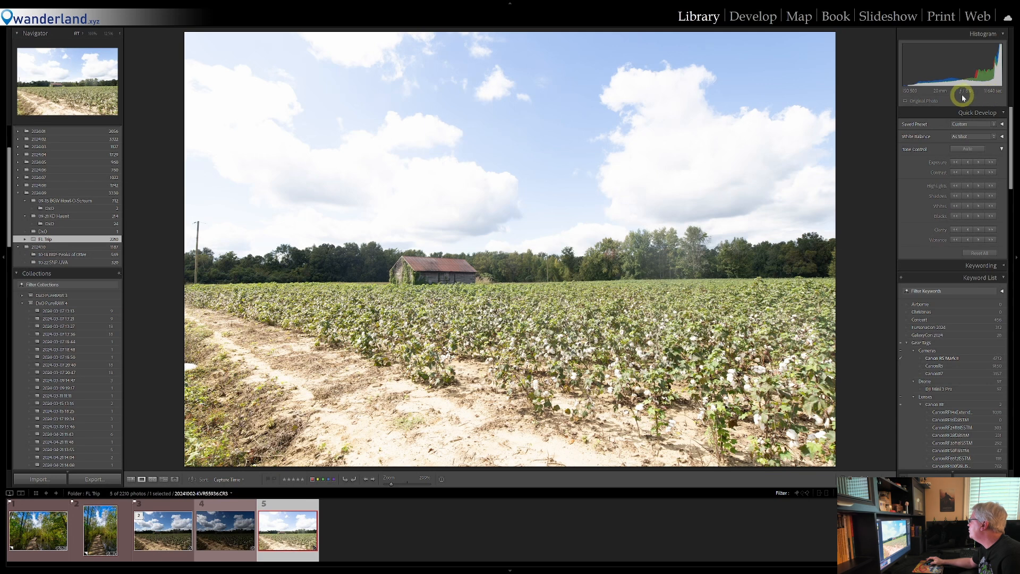
{"action": "left_click", "coordinate": [166, 531]}
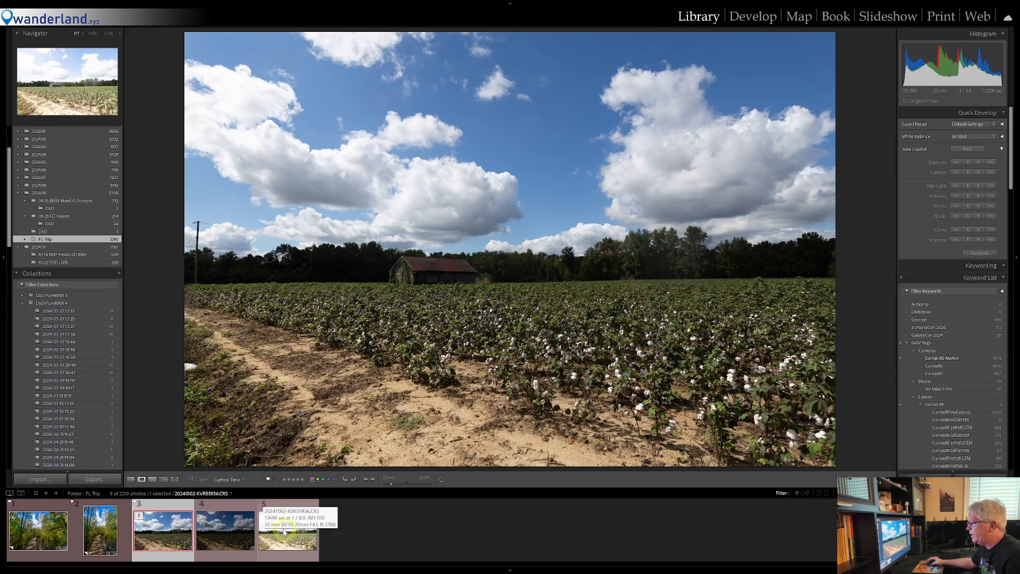
Merge the three bracketed cotton field photos to HDR with Auto Align and Auto Settings on and Deghost Amount set to None
{"action": "left_click", "coordinate": [286, 531], "text": "shift"}
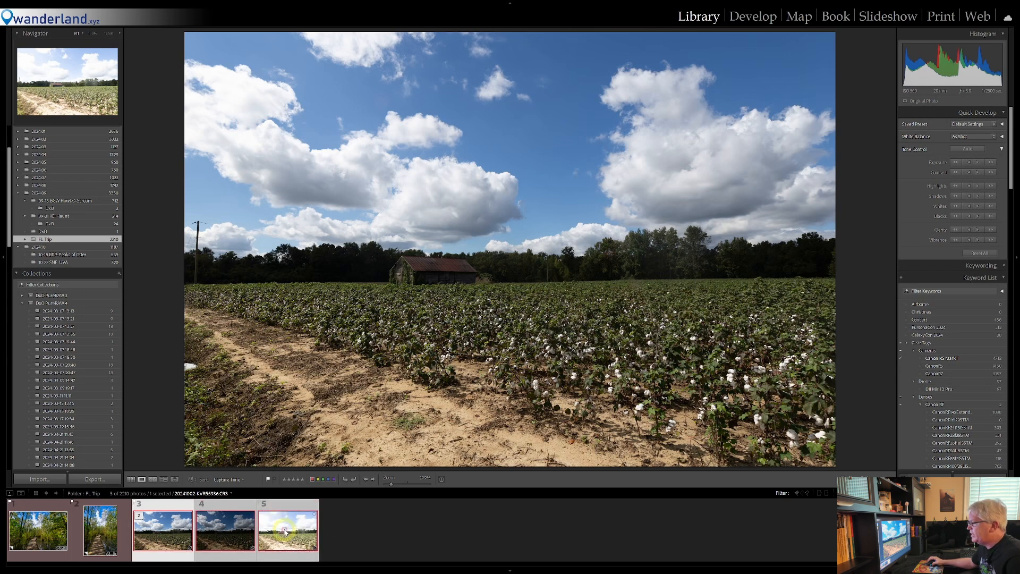
{"action": "right_click", "coordinate": [169, 532]}
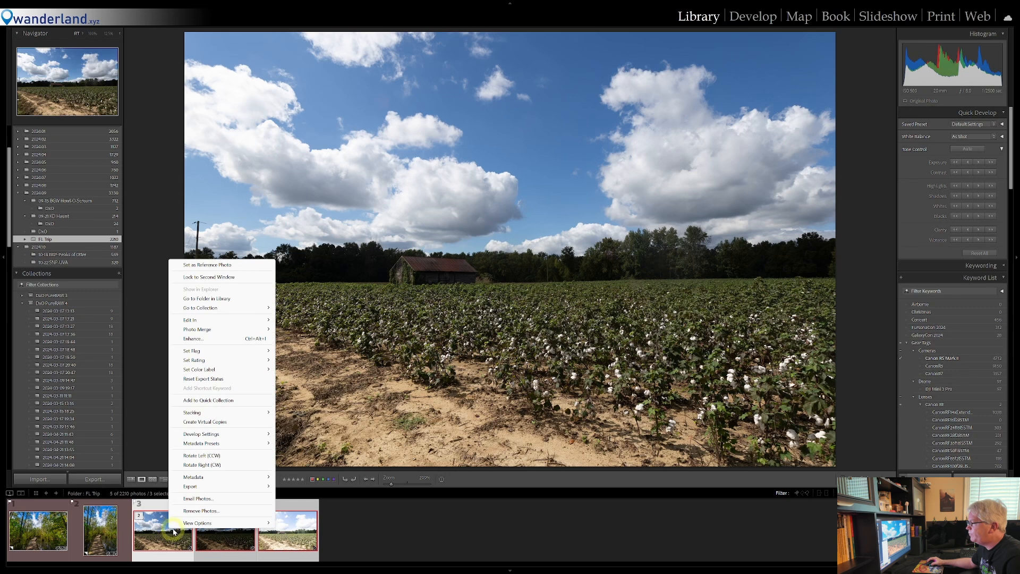
{"action": "mouse_move", "coordinate": [242, 332]}
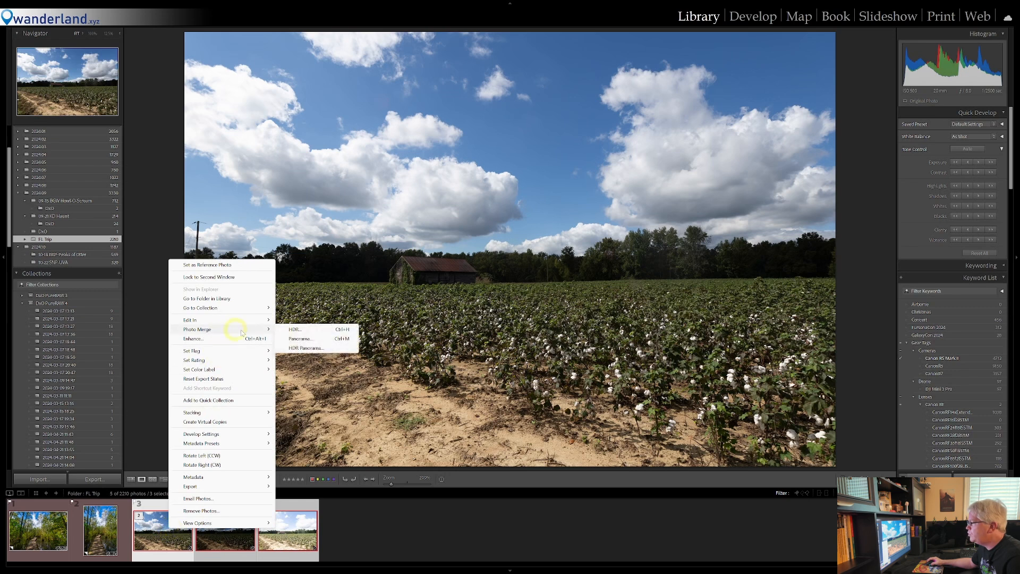
{"action": "left_click", "coordinate": [296, 329]}
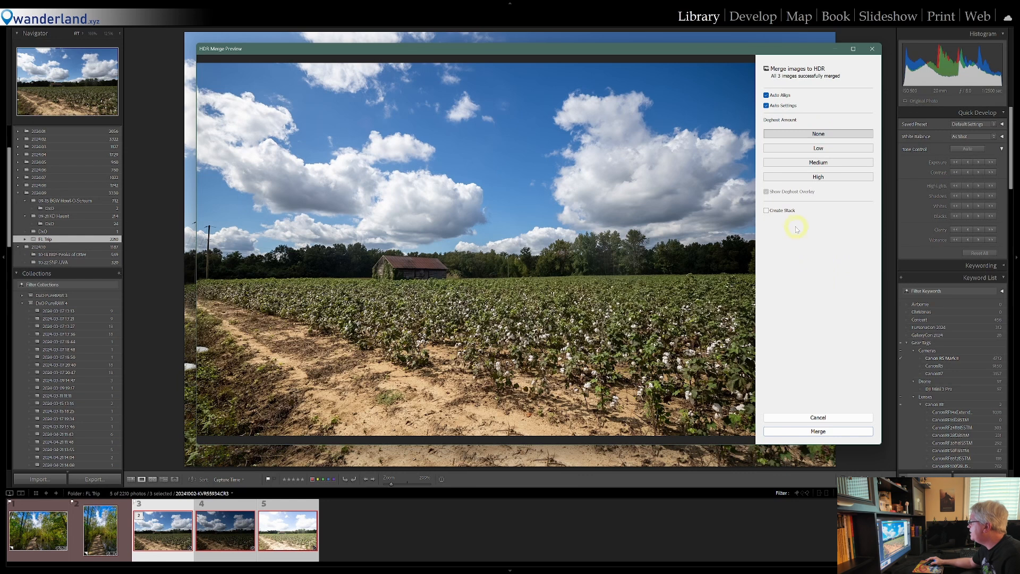
{"action": "left_click", "coordinate": [819, 431]}
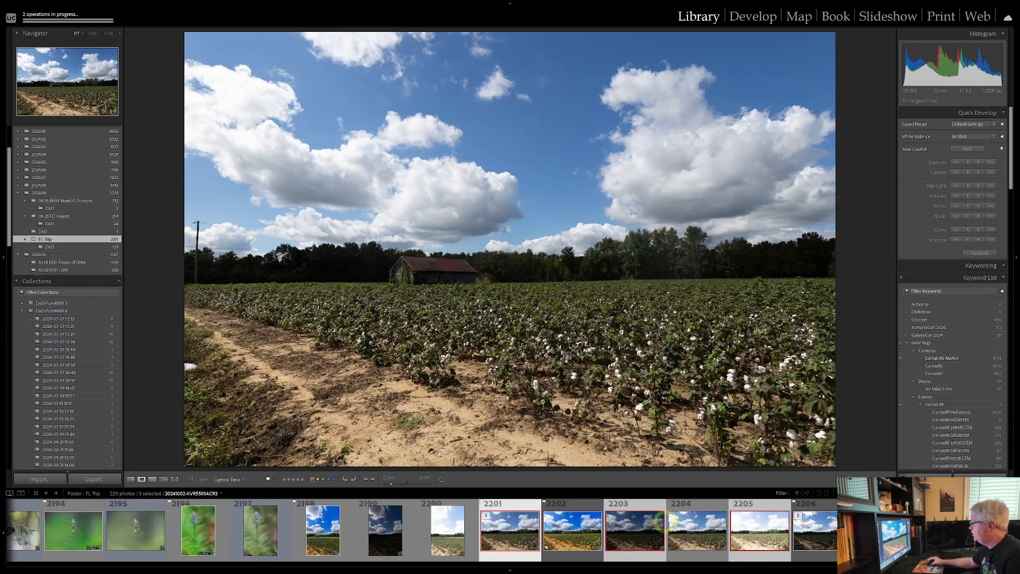
Inspect the barn in the merged HDR photo up close and compare the HDR with the original normal exposure
{"action": "left_click", "coordinate": [694, 532]}
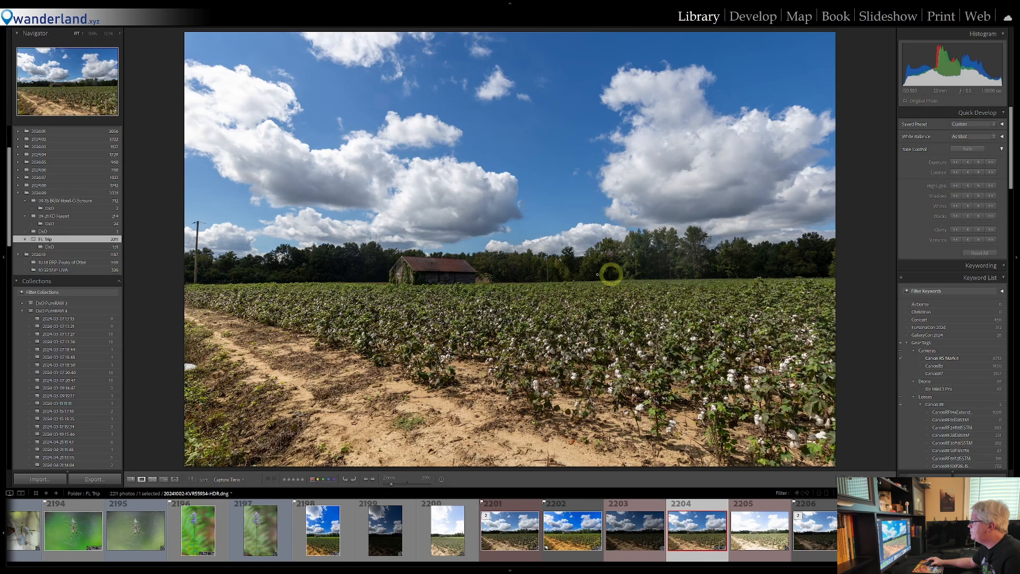
{"action": "left_click", "coordinate": [427, 278]}
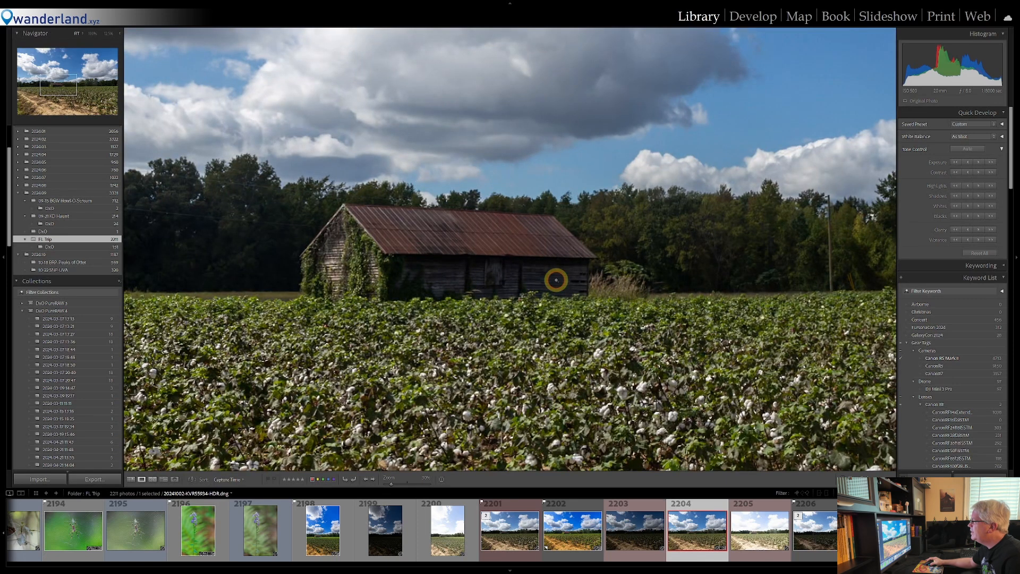
{"action": "left_click", "coordinate": [553, 278]}
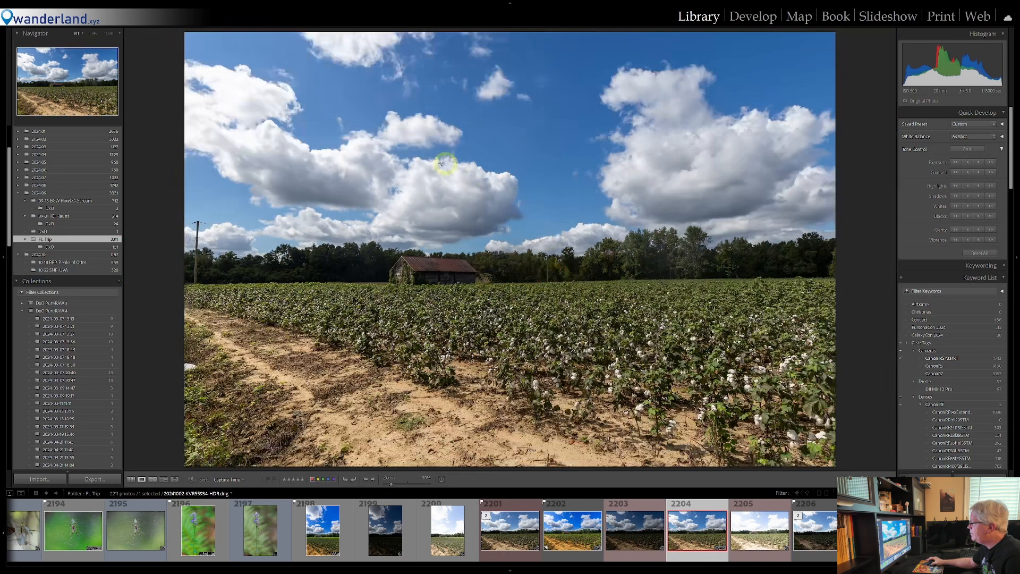
{"action": "left_click", "coordinate": [508, 530]}
{"action": "left_click", "coordinate": [507, 531]}
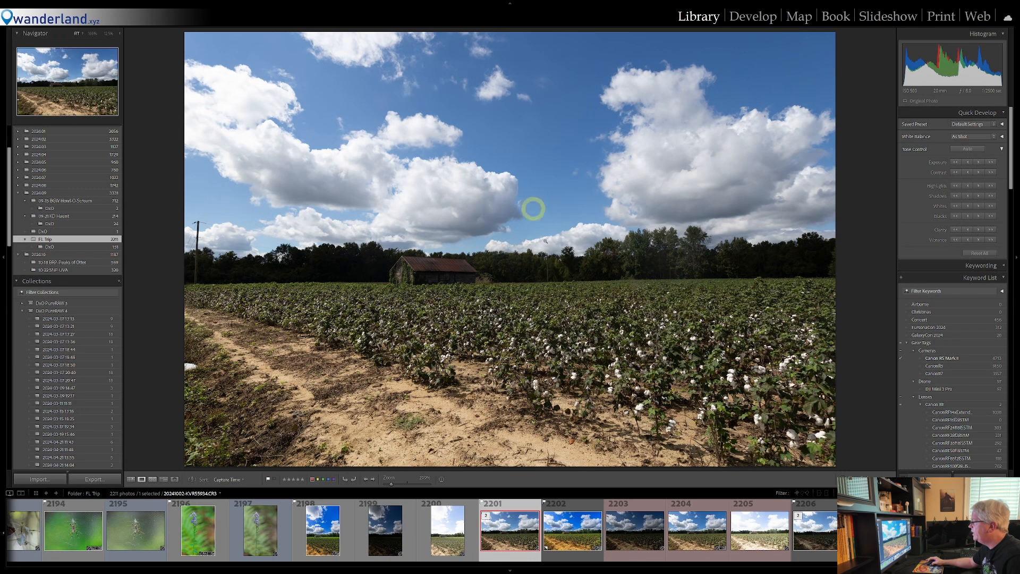
{"action": "left_click", "coordinate": [693, 537]}
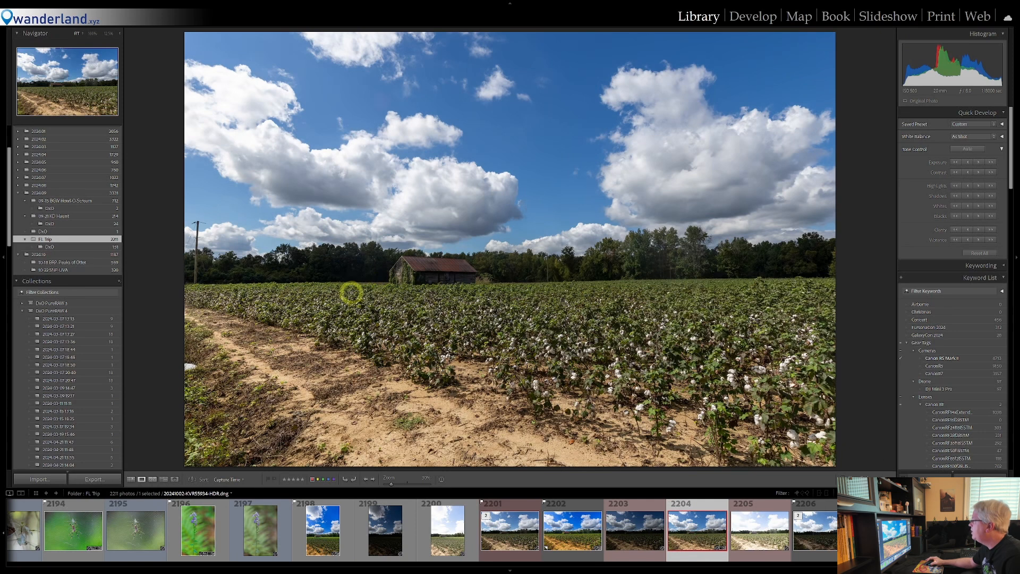
Bring the HDR photo into Develop and set Shadows to about 73 and Highlights to about -76
{"action": "left_click", "coordinate": [748, 14]}
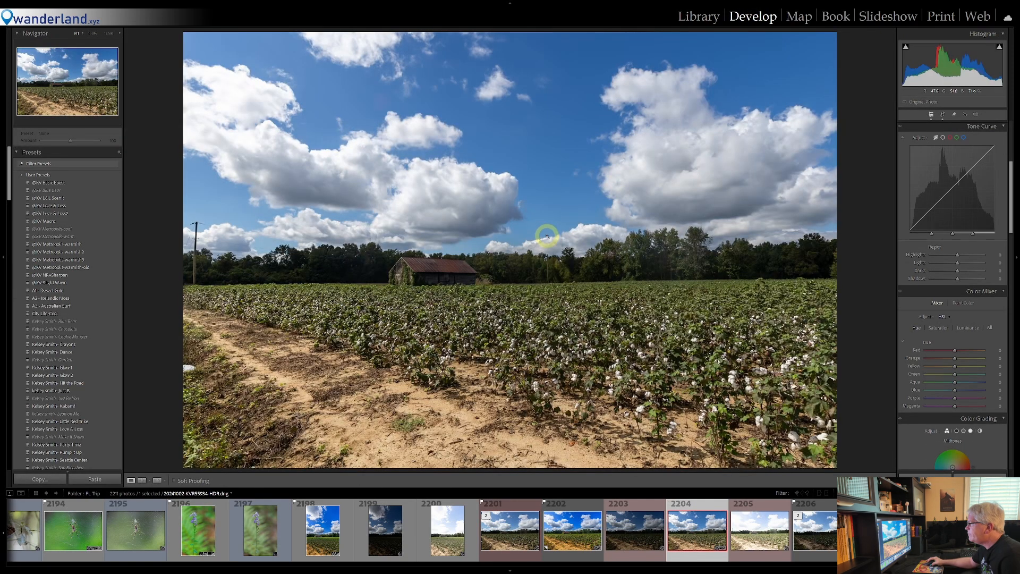
{"action": "scroll", "coordinate": [946, 239], "scroll_direction": "up", "scroll_amount": 5}
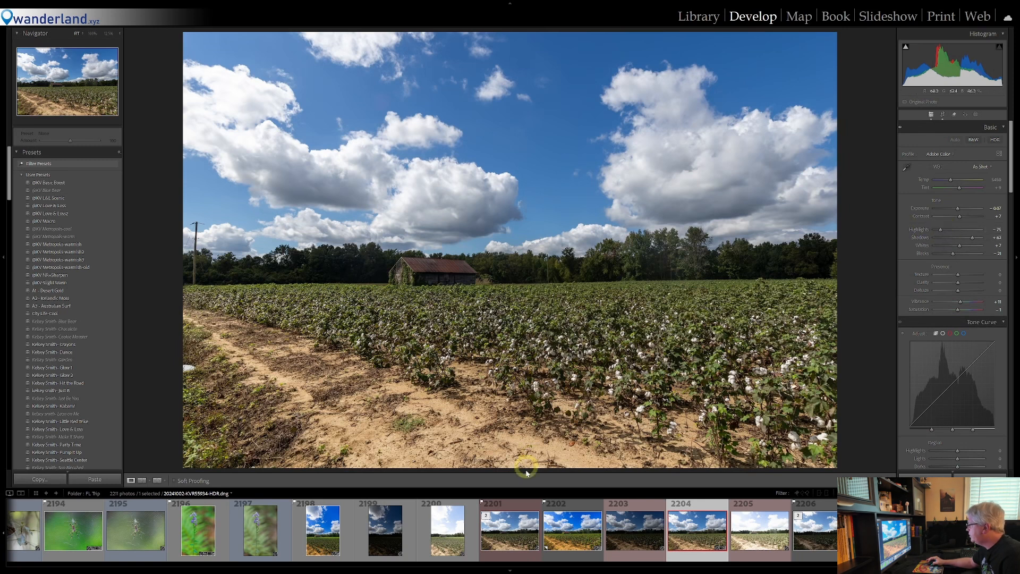
{"action": "left_click_drag", "start_coordinate": [973, 237], "coordinate": [977, 238]}
{"action": "left_click", "coordinate": [942, 230]}
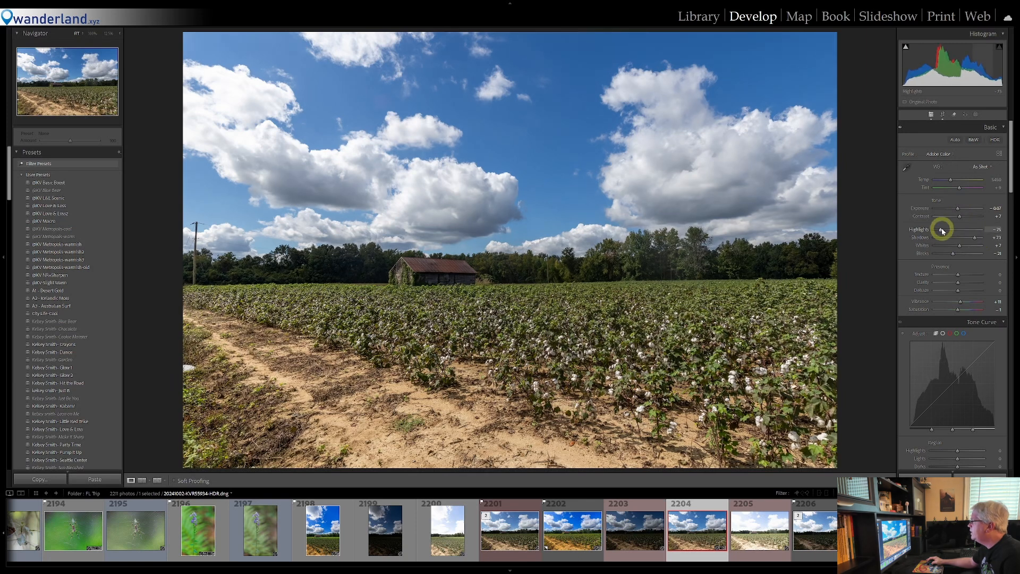
{"action": "left_click_drag", "start_coordinate": [942, 229], "coordinate": [942, 229]}
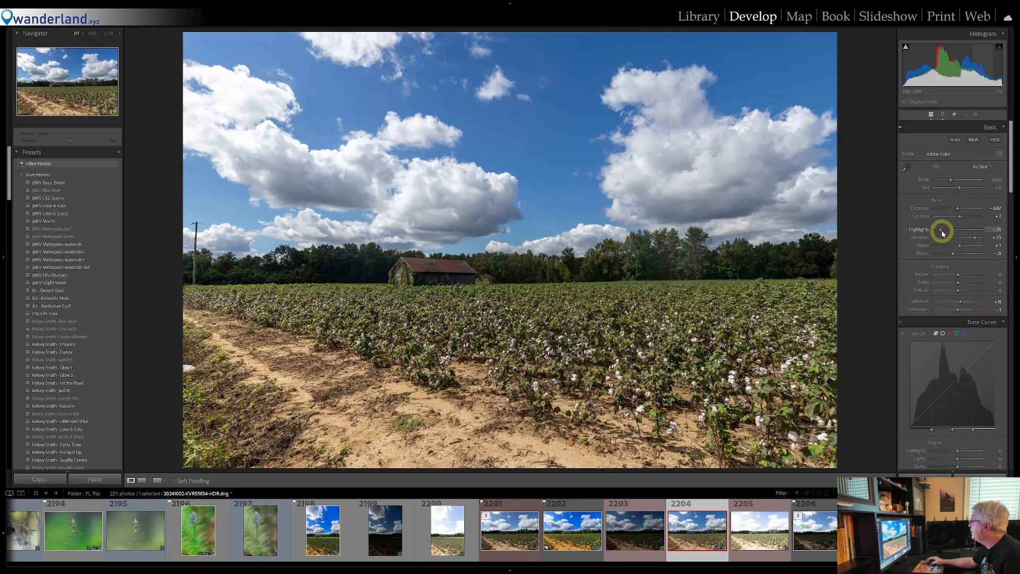
Warm the HDR photo's white balance to Temp 5700 and set Tint to 4
{"action": "left_click", "coordinate": [951, 180]}
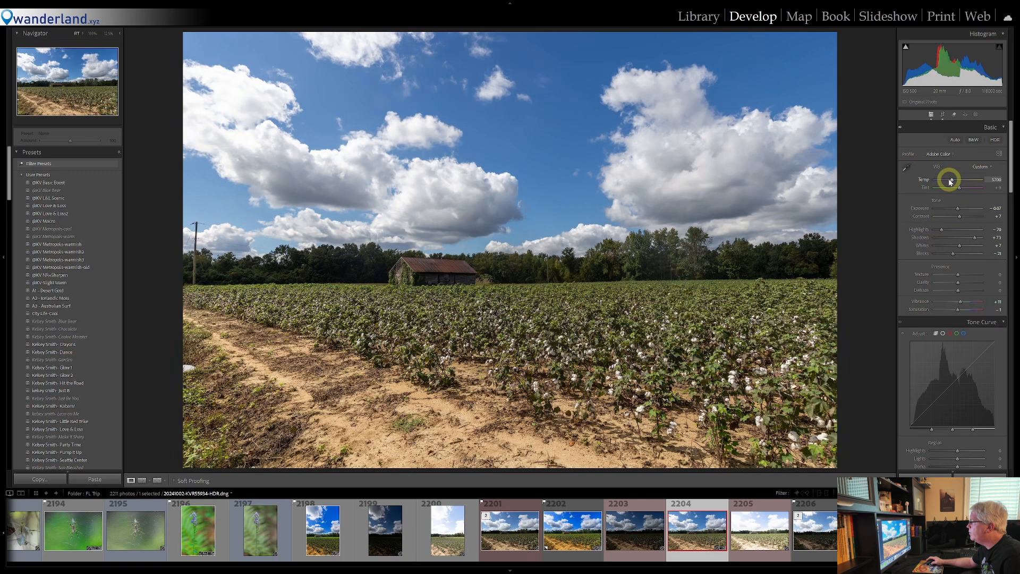
{"action": "double_click", "coordinate": [952, 181]}
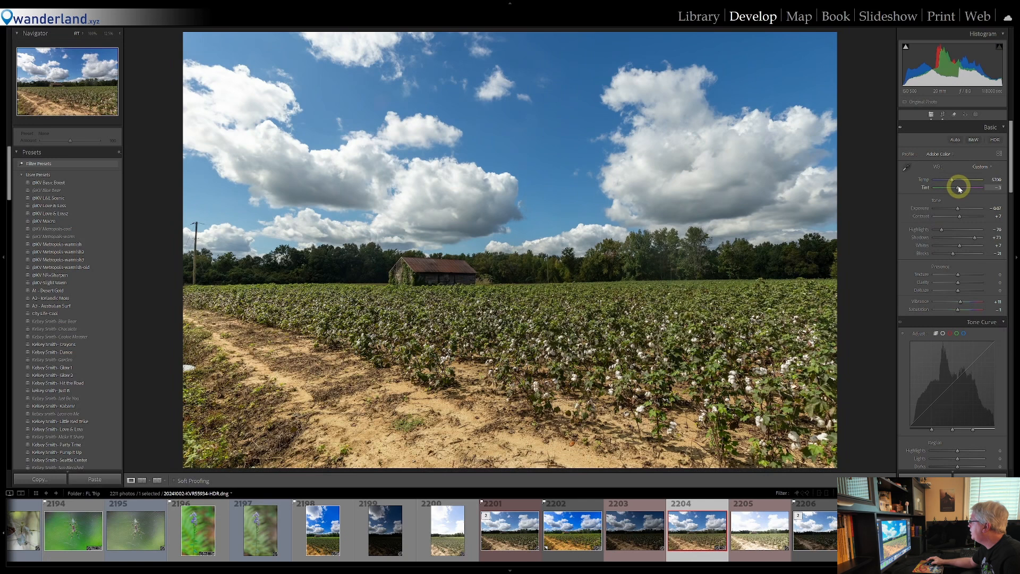
{"action": "double_click", "coordinate": [959, 189]}
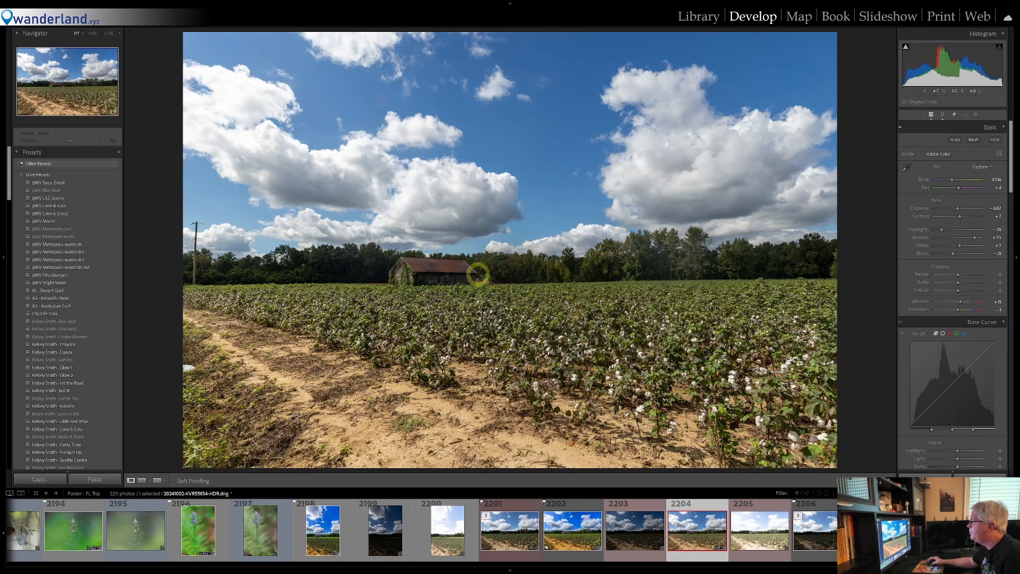
Straighten the HDR photo by rotating it clockwise by about 0.58 degrees and apply the crop
{"action": "left_click", "coordinate": [943, 115]}
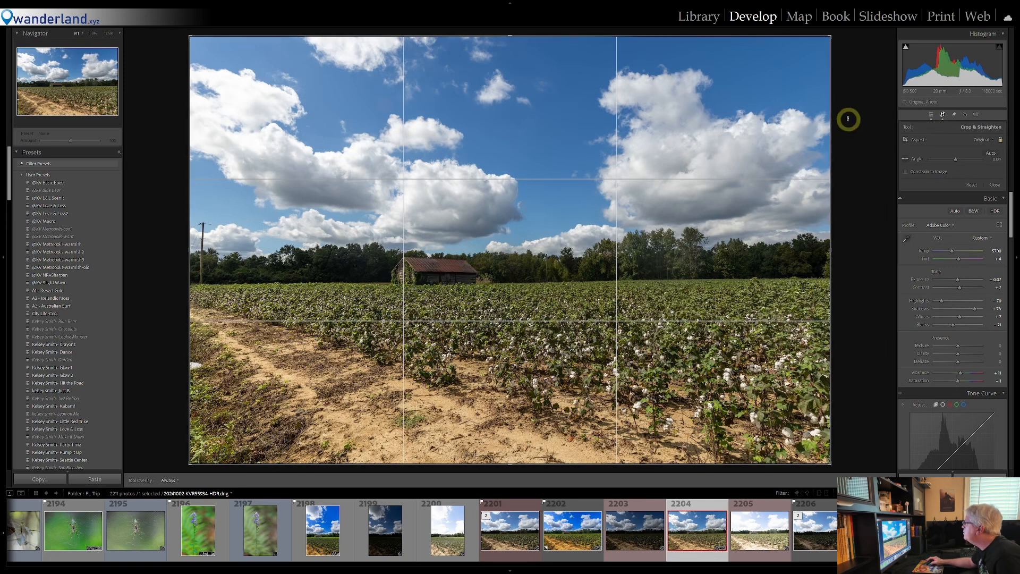
{"action": "left_click_drag", "start_coordinate": [836, 34], "coordinate": [839, 36]}
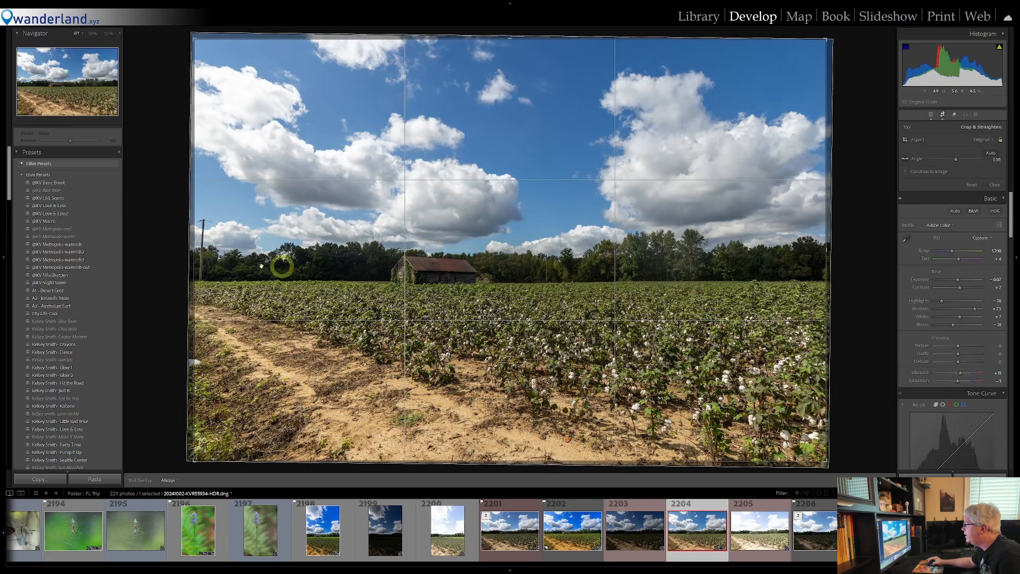
{"action": "left_click", "coordinate": [943, 114]}
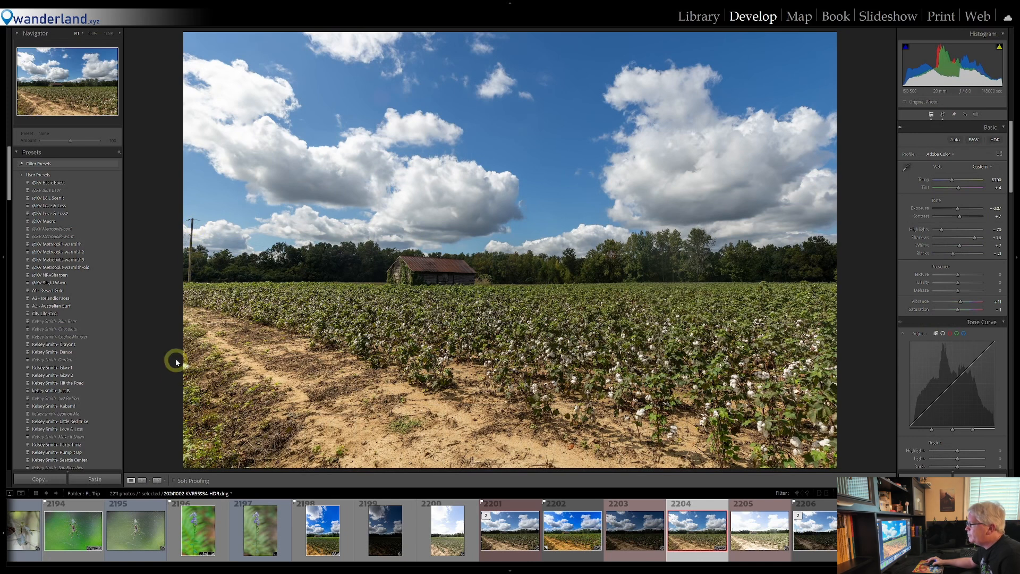
Heal away the white object at the photo's left edge, sampling the weedy ground just beside it, and finish the Remove tool
{"action": "left_click", "coordinate": [953, 115]}
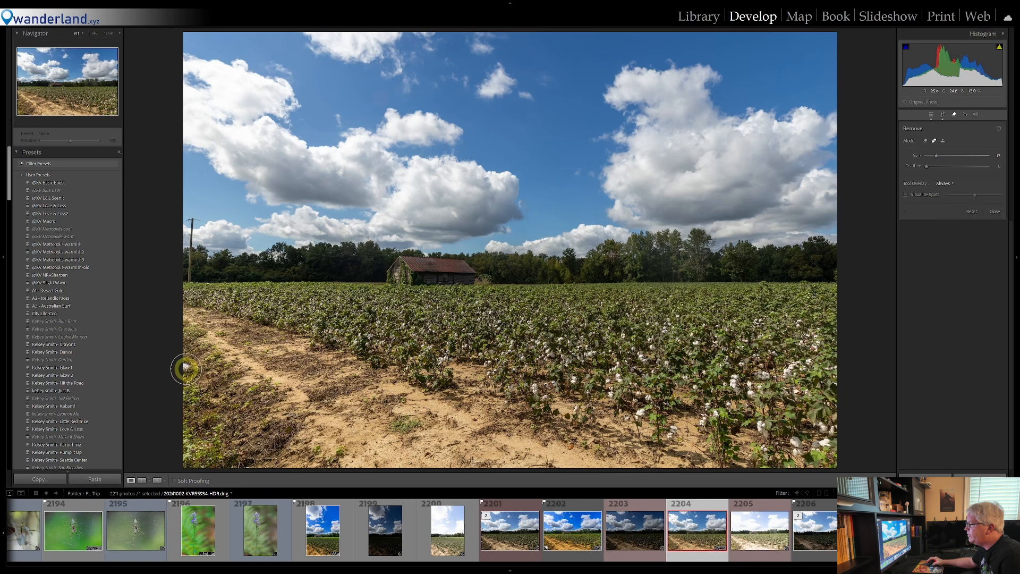
{"action": "left_click", "coordinate": [186, 368]}
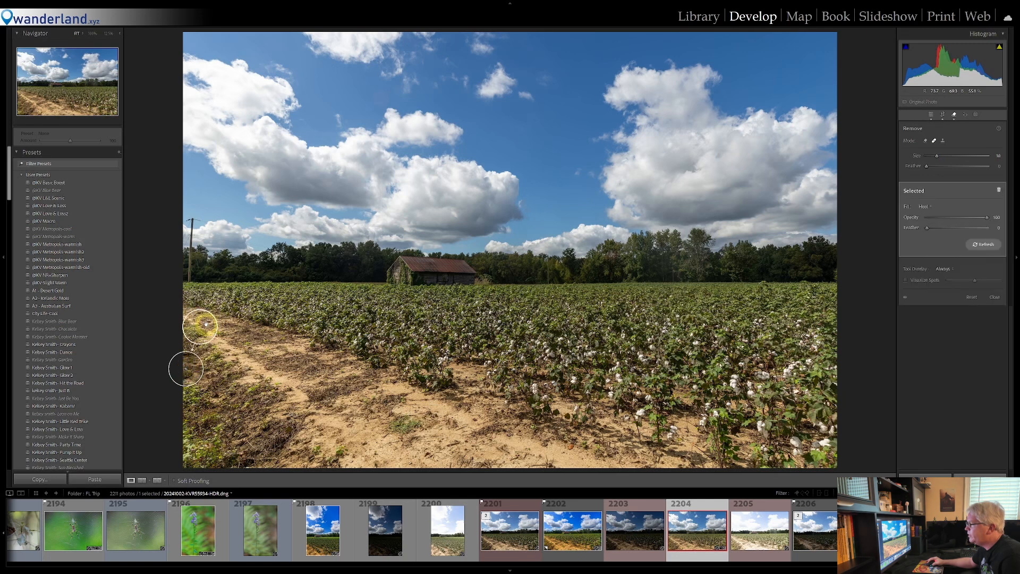
{"action": "left_click_drag", "start_coordinate": [201, 327], "coordinate": [220, 380]}
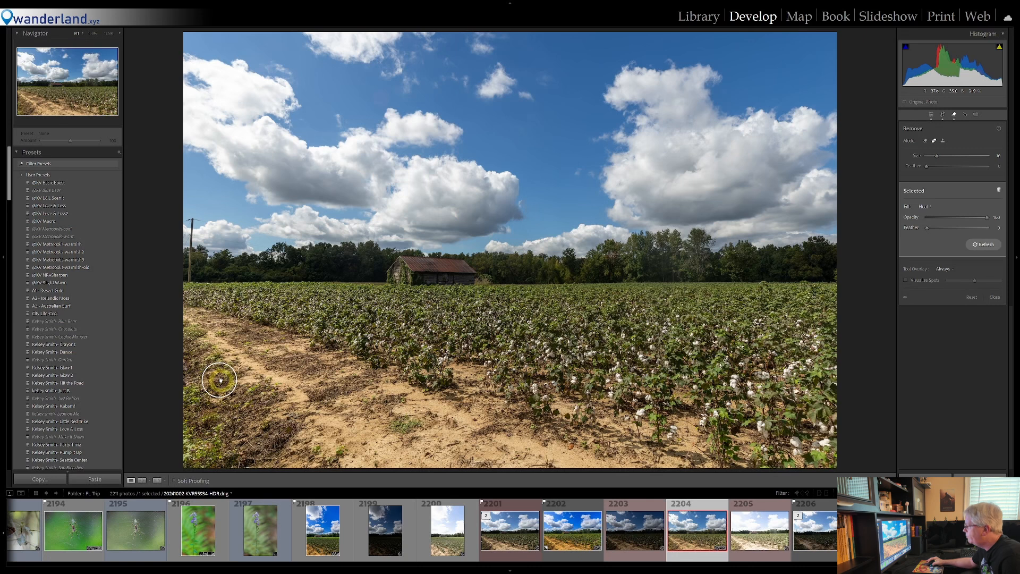
{"action": "left_click", "coordinate": [954, 114]}
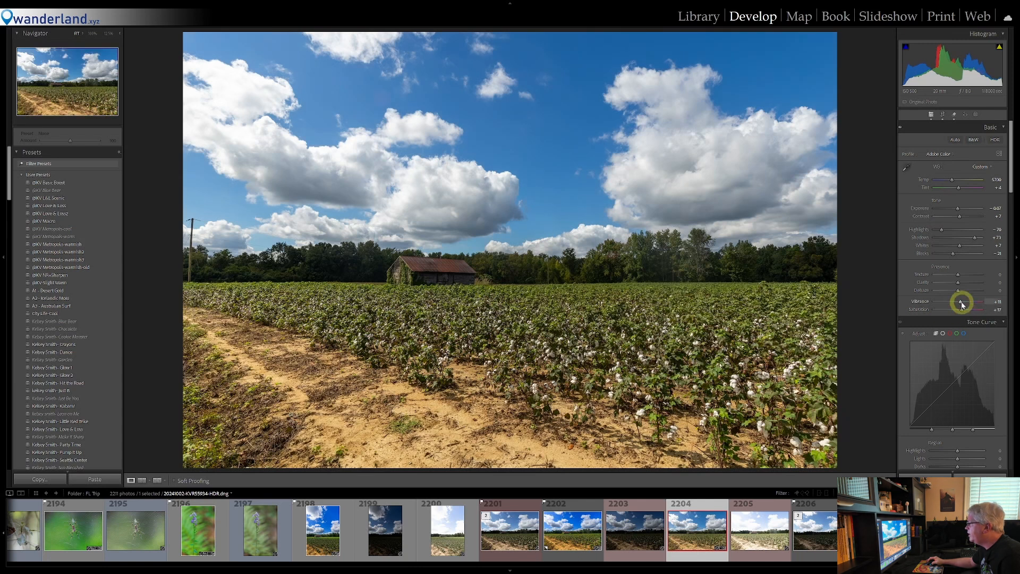
Set Saturation to about 17, Vibrance to about 28 and Texture to about 12, trying Clarity and Dehaze before returning them to 0
{"action": "left_click_drag", "start_coordinate": [965, 304], "coordinate": [964, 306]}
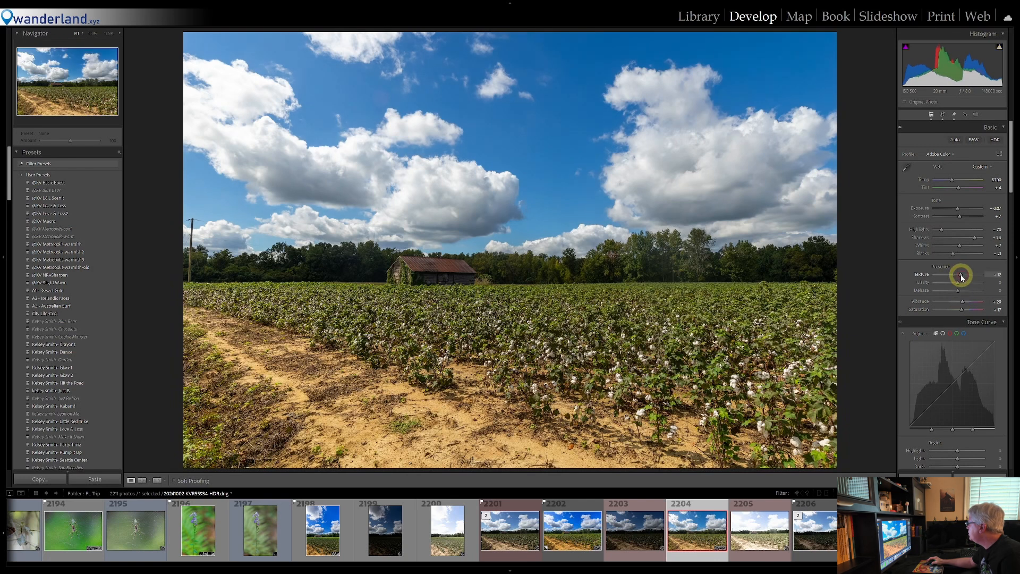
{"action": "left_click_drag", "start_coordinate": [961, 286], "coordinate": [964, 286]}
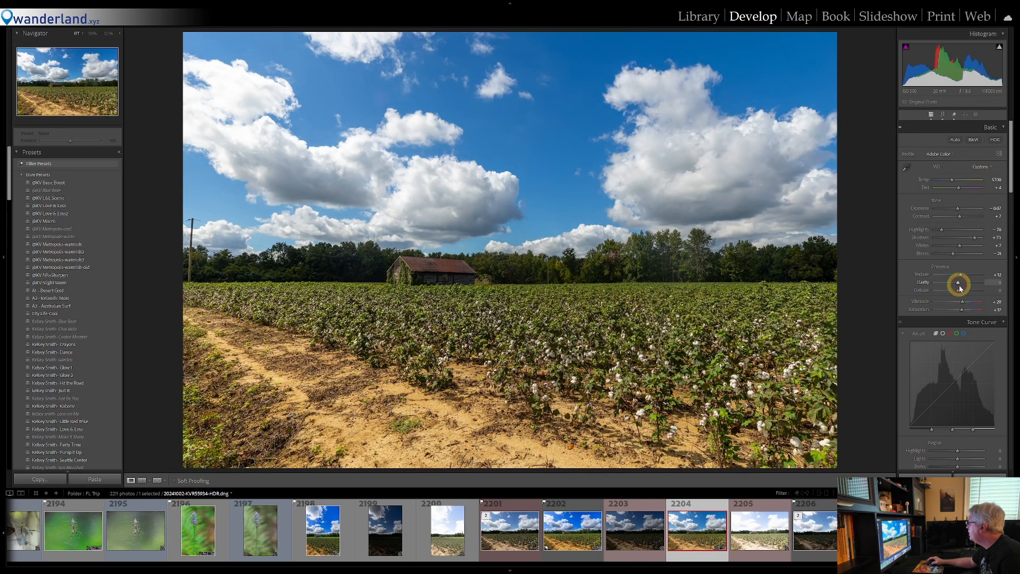
{"action": "mouse_move", "coordinate": [966, 292]}
{"action": "left_mouse_down"}
{"action": "mouse_move", "coordinate": [955, 291]}
{"action": "mouse_move", "coordinate": [963, 293]}
{"action": "left_mouse_up"}
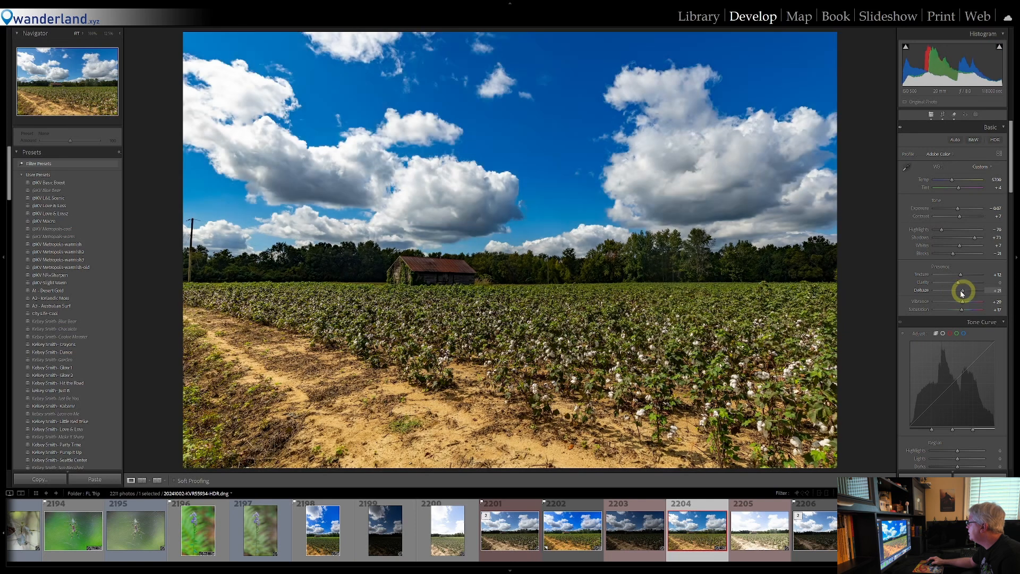
{"action": "double_click", "coordinate": [959, 291]}
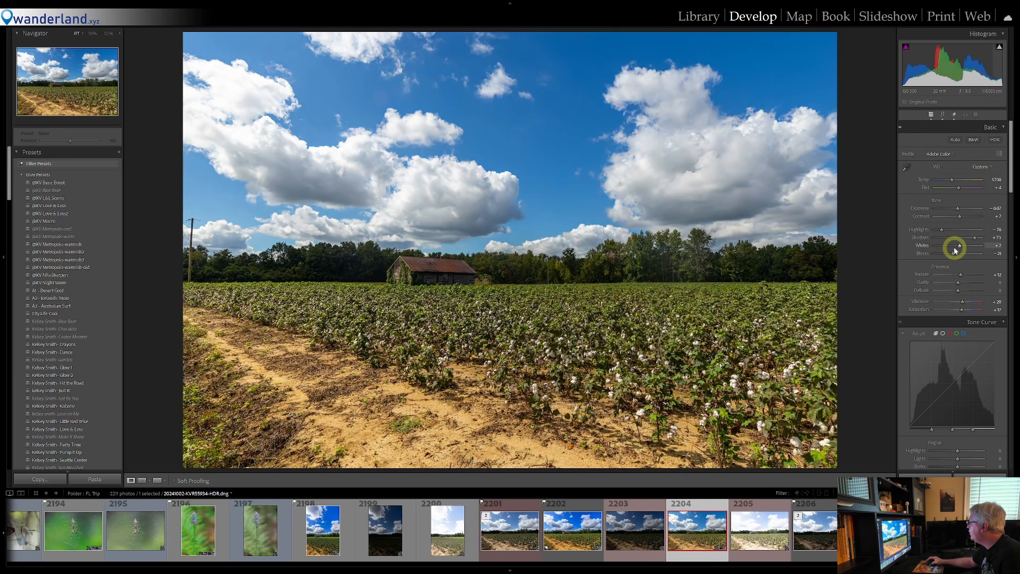
Lift the tone curve's Darks to about +10 and its Shadows region to about +13
{"action": "scroll", "coordinate": [942, 292], "scroll_direction": "down", "scroll_amount": 3}
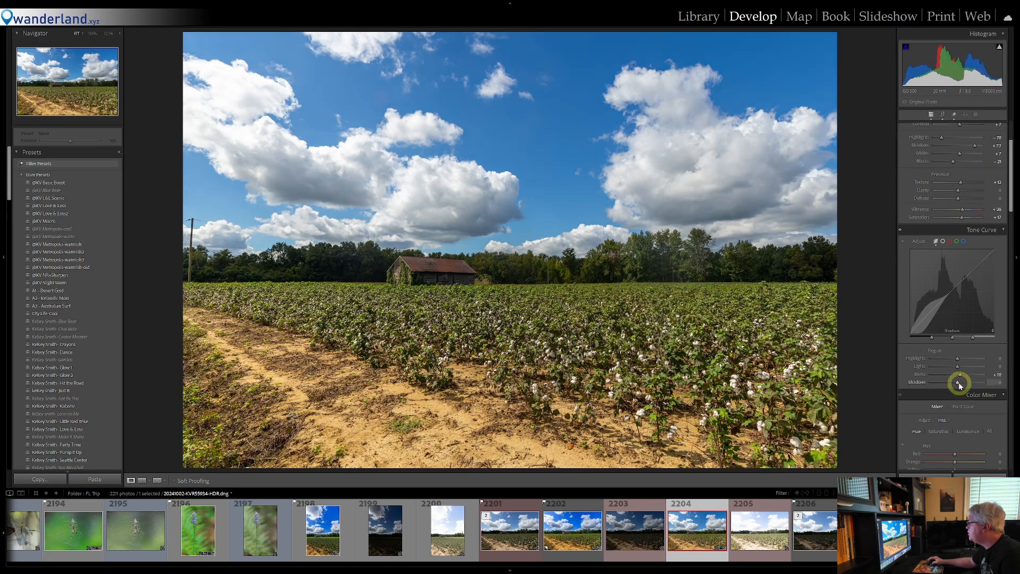
{"action": "left_click_drag", "start_coordinate": [959, 382], "coordinate": [962, 382]}
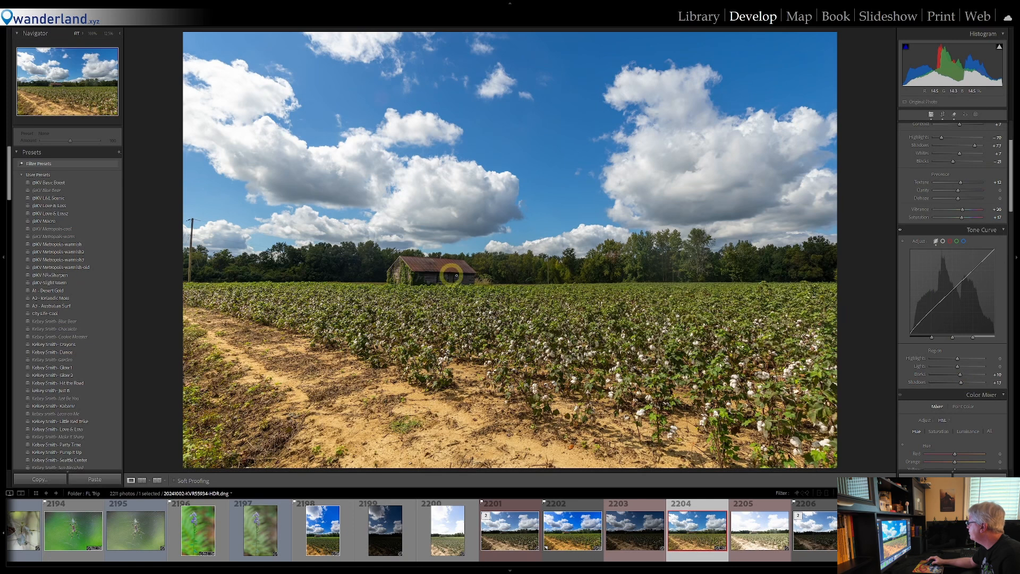
Shift the color mixer hues, setting Green to about +34, Yellow to about +13 and Orange to about -8
{"action": "scroll", "coordinate": [972, 361], "scroll_direction": "down", "scroll_amount": 5}
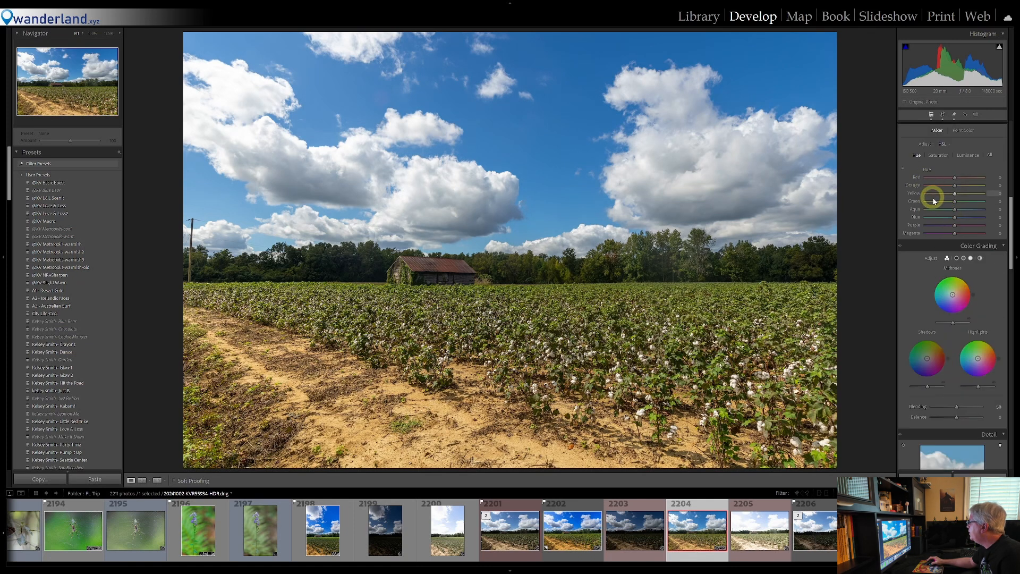
{"action": "scroll", "coordinate": [914, 223], "scroll_direction": "up", "scroll_amount": 2}
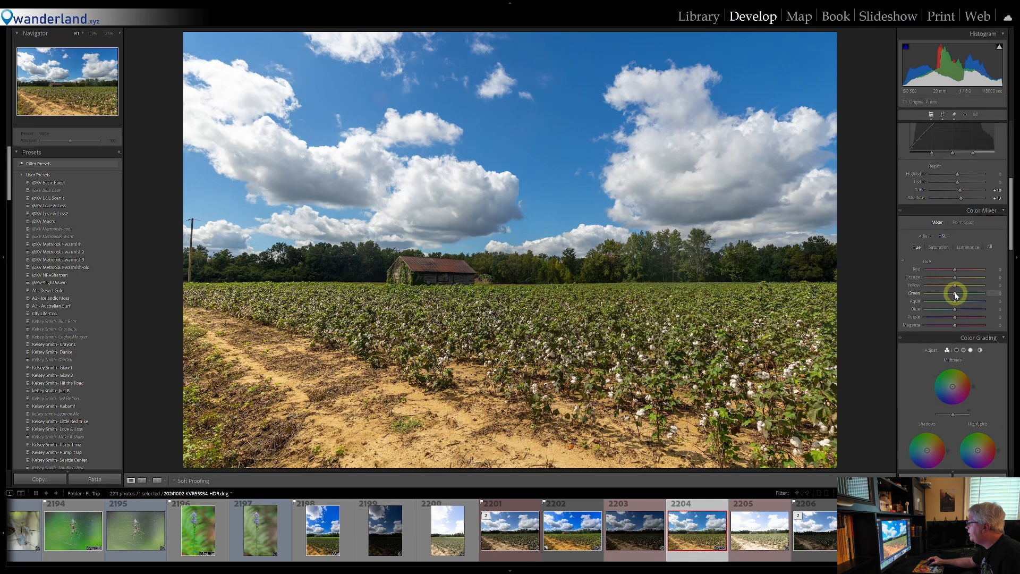
{"action": "left_click_drag", "start_coordinate": [963, 295], "coordinate": [959, 292]}
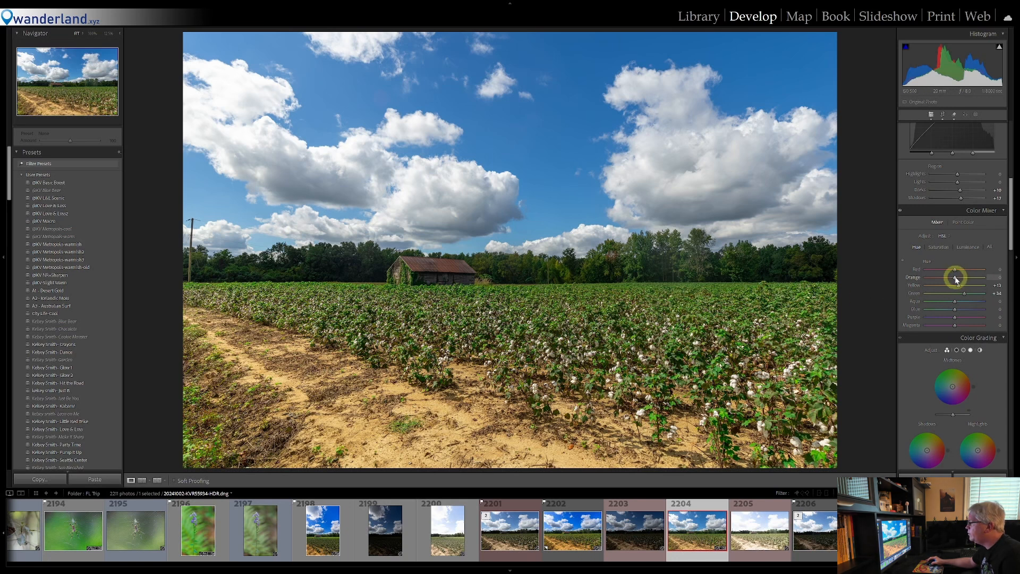
{"action": "left_click_drag", "start_coordinate": [953, 279], "coordinate": [952, 279]}
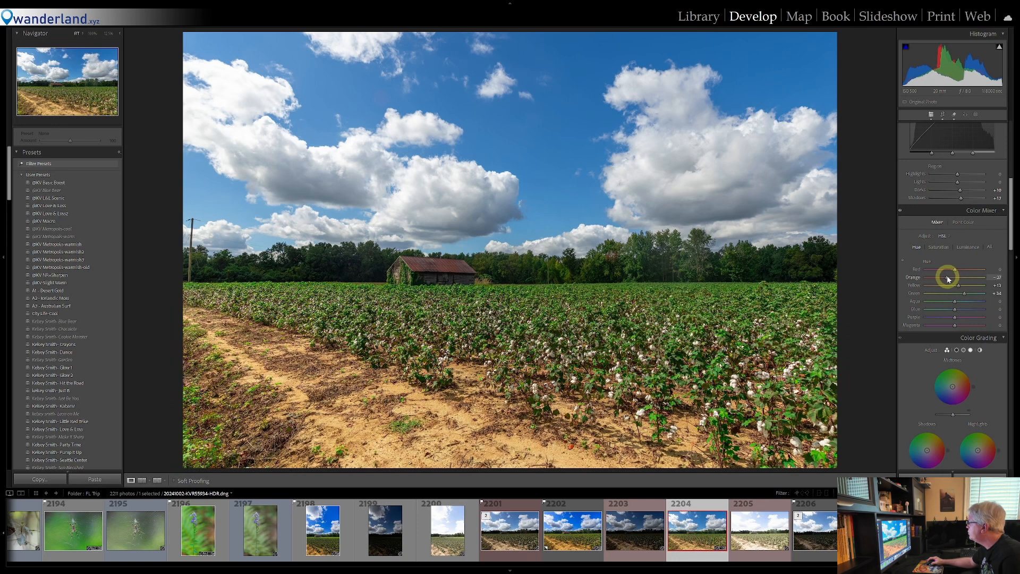
{"action": "left_click_drag", "start_coordinate": [970, 280], "coordinate": [955, 280]}
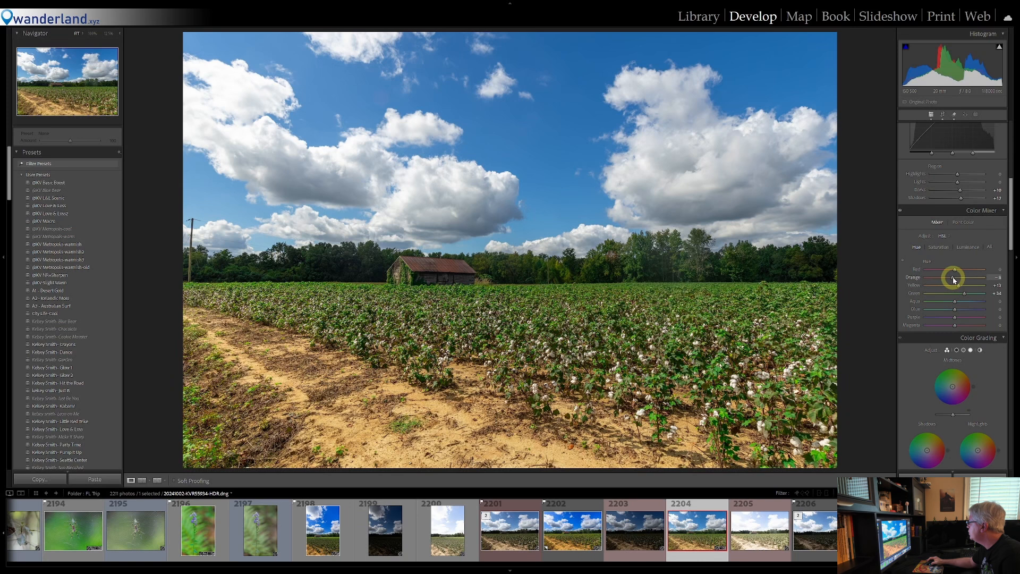
Boost the color mixer saturation to about +16 for Green, +24 for Orange, +30 for Red and +26 for Blue
{"action": "left_click_drag", "start_coordinate": [959, 272], "coordinate": [959, 292]}
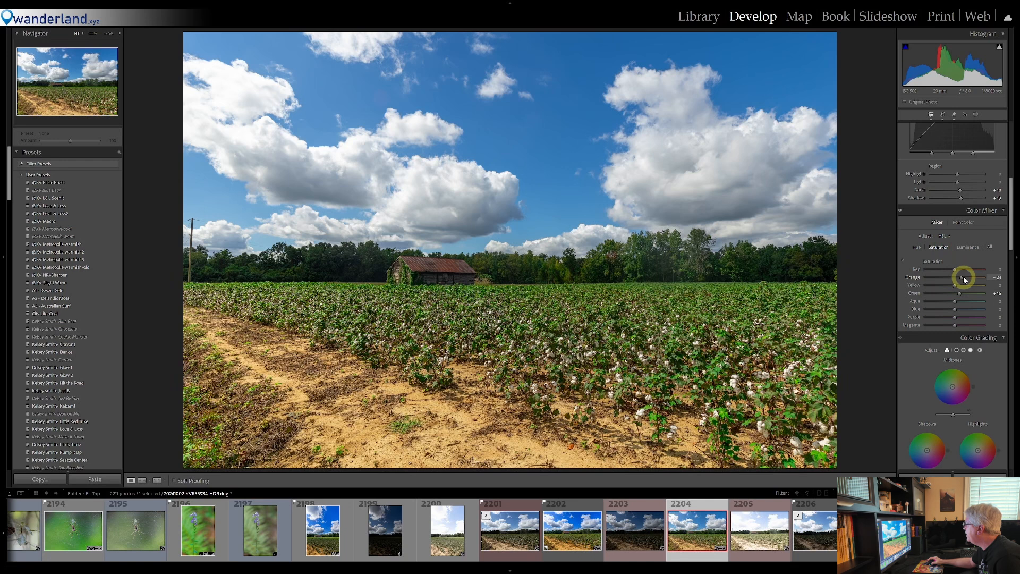
{"action": "left_click_drag", "start_coordinate": [955, 269], "coordinate": [958, 272]}
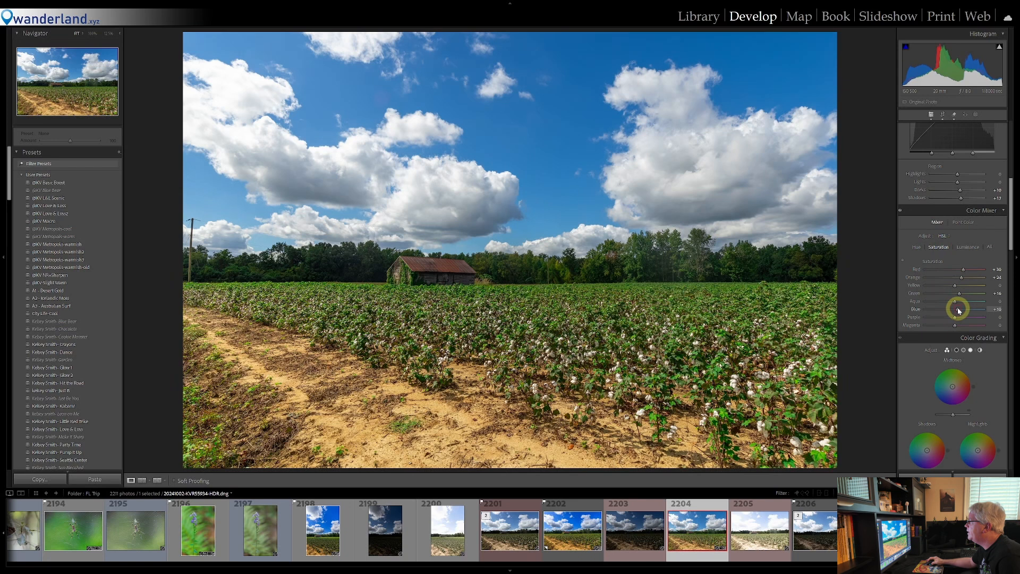
{"action": "left_click_drag", "start_coordinate": [959, 311], "coordinate": [962, 310]}
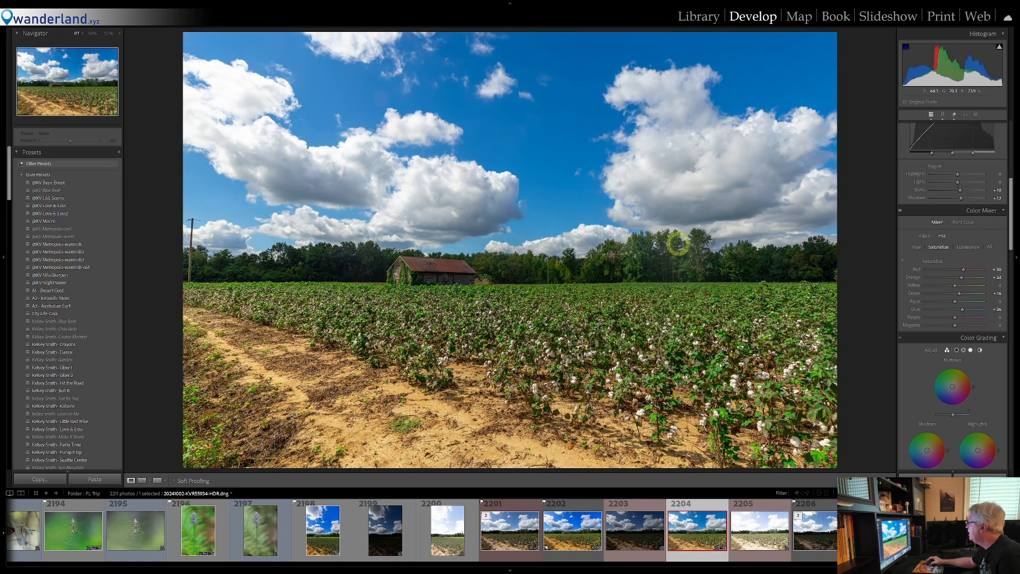
Set the color mixer hue to about +30 for Red and +3 for Blue
{"action": "left_click", "coordinate": [956, 309]}
{"action": "left_click_drag", "start_coordinate": [957, 310], "coordinate": [956, 314]}
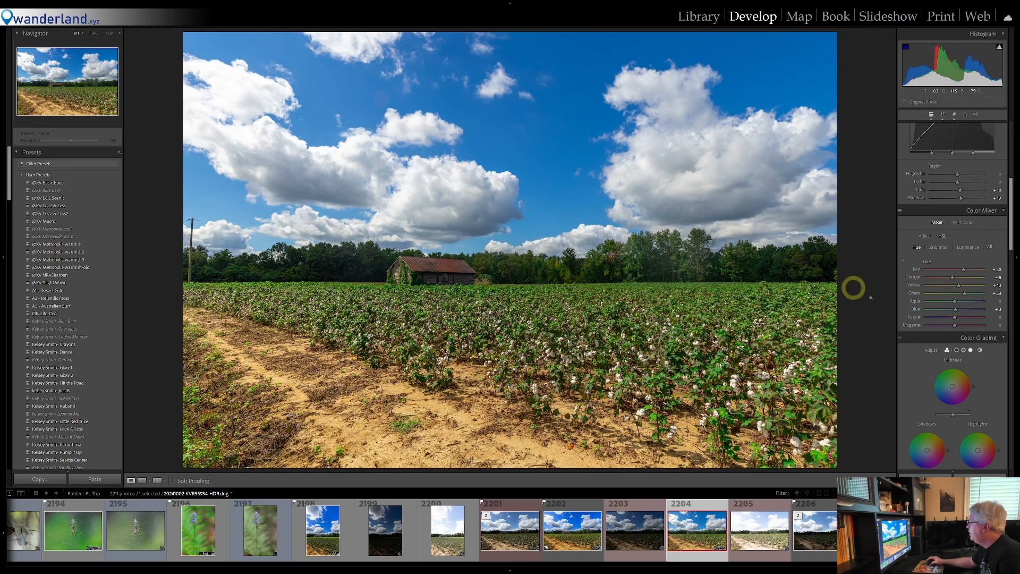
Inspect the barn and the surrounding cotton field up close, then return to the full photo
{"action": "scroll", "coordinate": [921, 285], "scroll_direction": "down", "scroll_amount": 3}
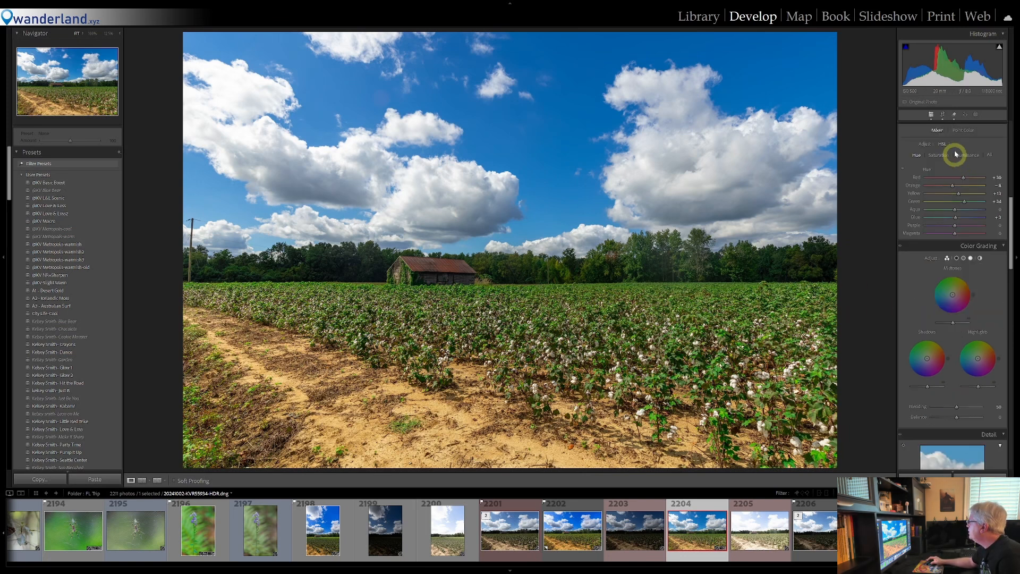
{"action": "left_click", "coordinate": [976, 114]}
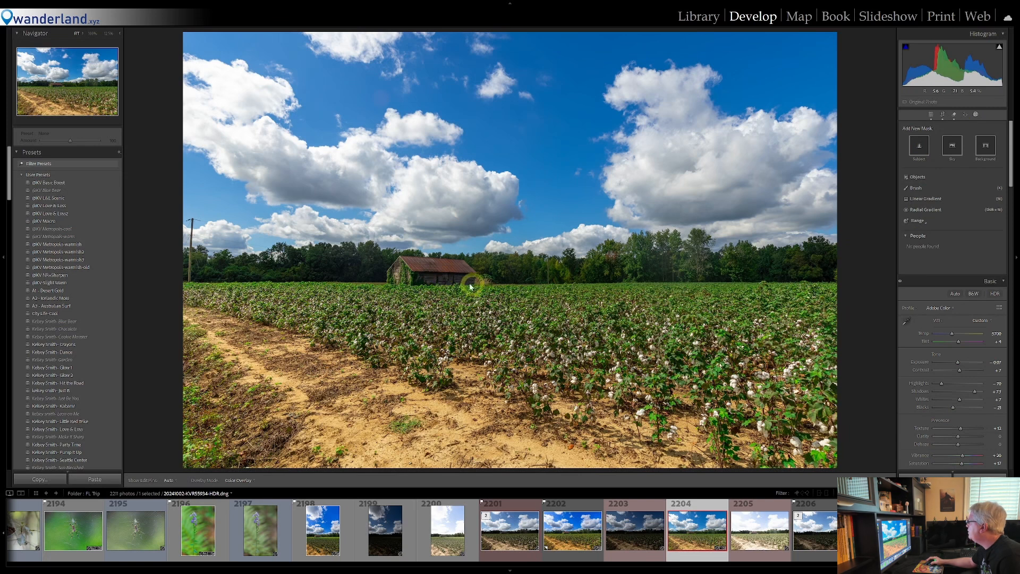
{"action": "left_click", "coordinate": [976, 114]}
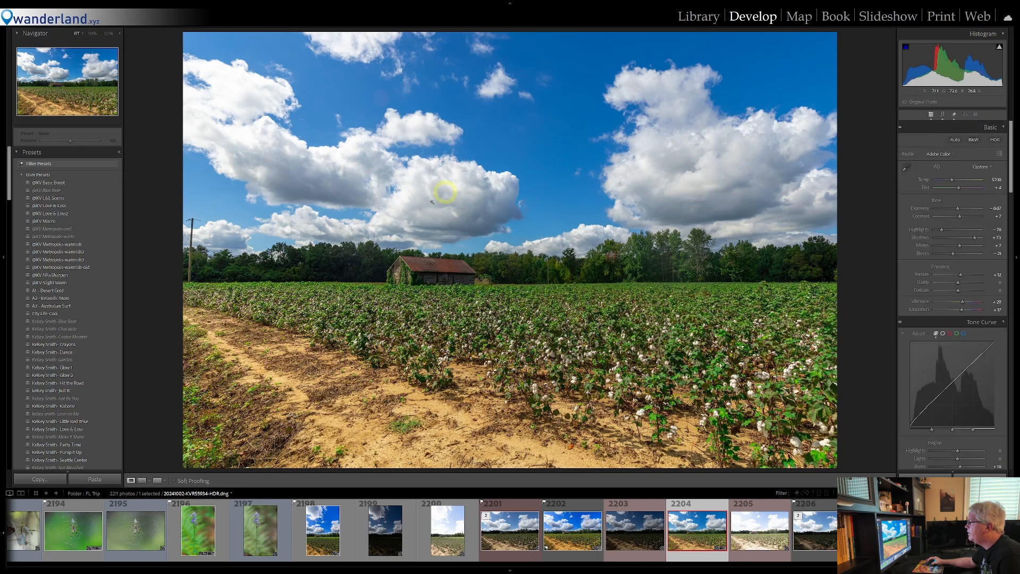
{"action": "left_click", "coordinate": [435, 271]}
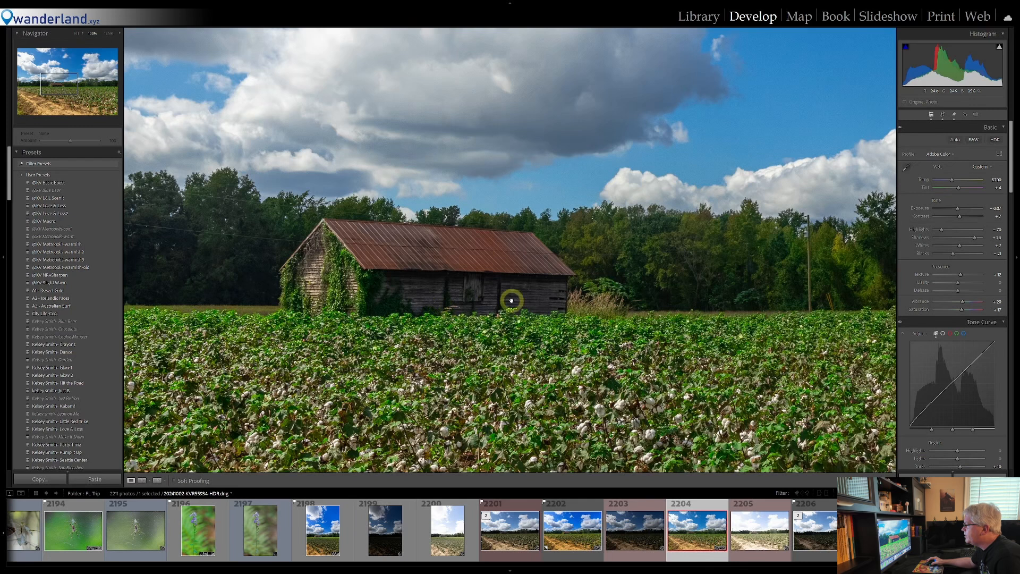
{"action": "left_click", "coordinate": [419, 295]}
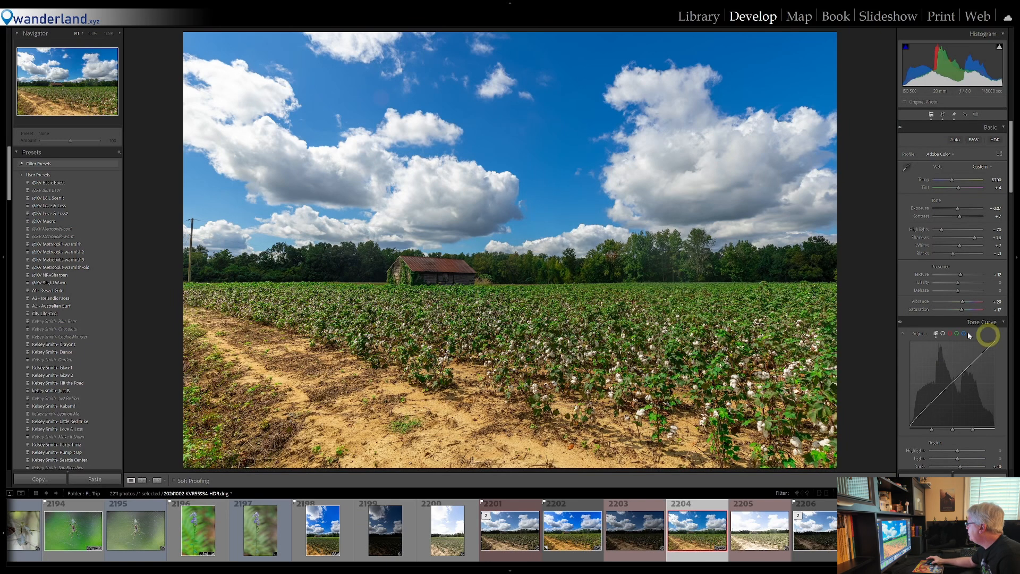
Add a subtle post-crop vignette with Amount about -12, a reduced Midpoint and Feather about 73
{"action": "scroll", "coordinate": [963, 334], "scroll_direction": "down", "scroll_amount": 15}
{"action": "scroll", "coordinate": [964, 335], "scroll_direction": "down", "scroll_amount": 5}
{"action": "left_click_drag", "start_coordinate": [958, 260], "coordinate": [957, 263]}
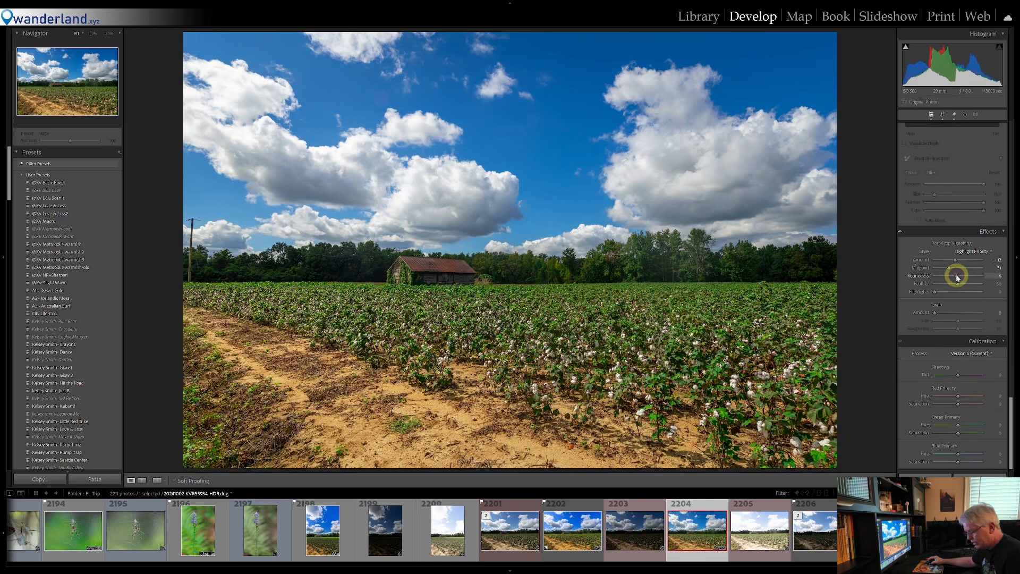
{"action": "left_click_drag", "start_coordinate": [957, 278], "coordinate": [968, 287]}
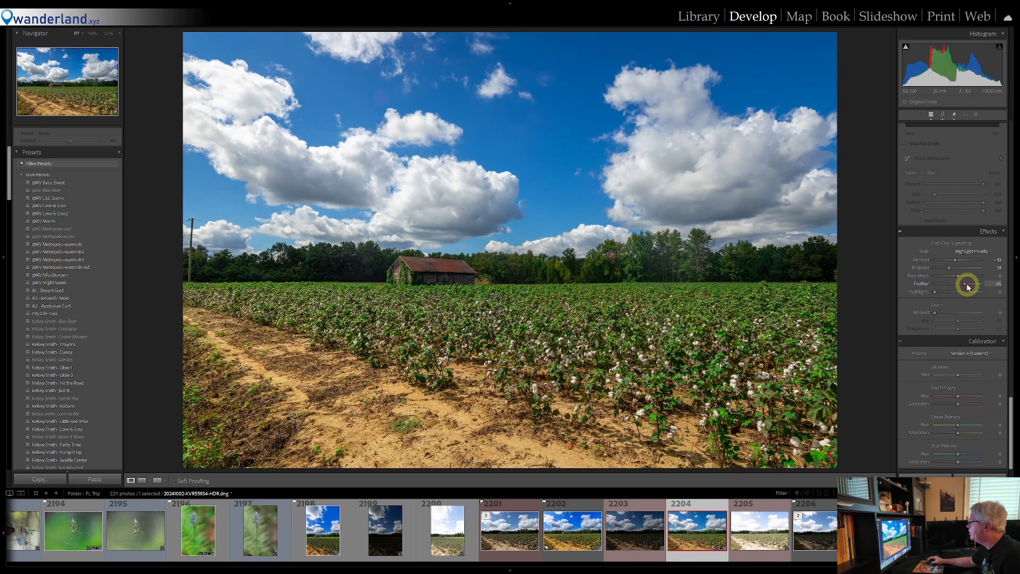
Create a wide elliptical radial gradient mask centred on the barn and soften its edge with more feather
{"action": "left_click", "coordinate": [976, 113]}
{"action": "left_click", "coordinate": [930, 210]}
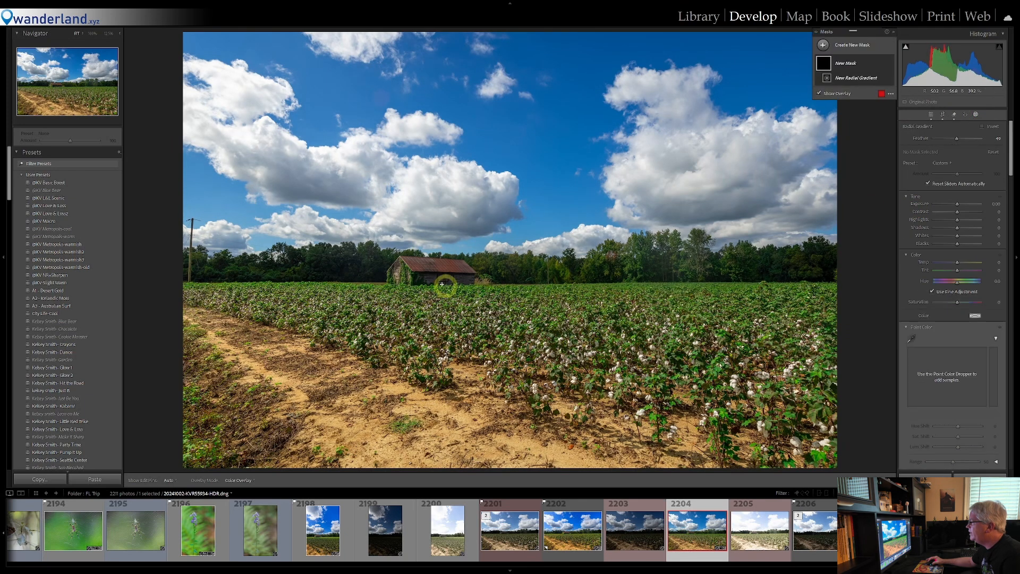
{"action": "left_click_drag", "start_coordinate": [434, 275], "coordinate": [770, 198]}
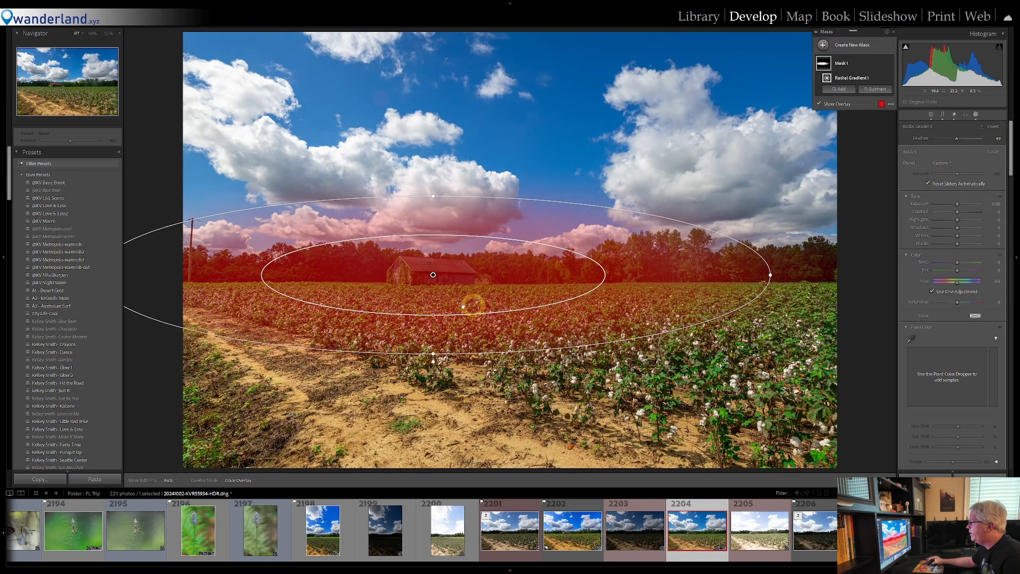
{"action": "left_click_drag", "start_coordinate": [433, 311], "coordinate": [442, 267]}
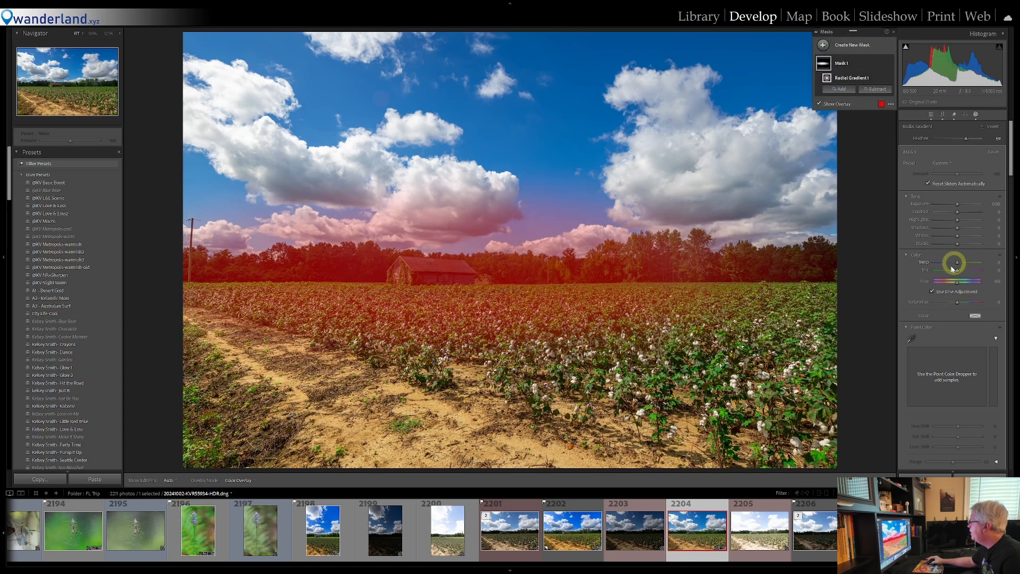
Adjust the barn mask to Temp about 16, Shadows about 14 and Exposure about 0.10 with added Texture, and close masking
{"action": "left_click_drag", "start_coordinate": [959, 262], "coordinate": [959, 263]}
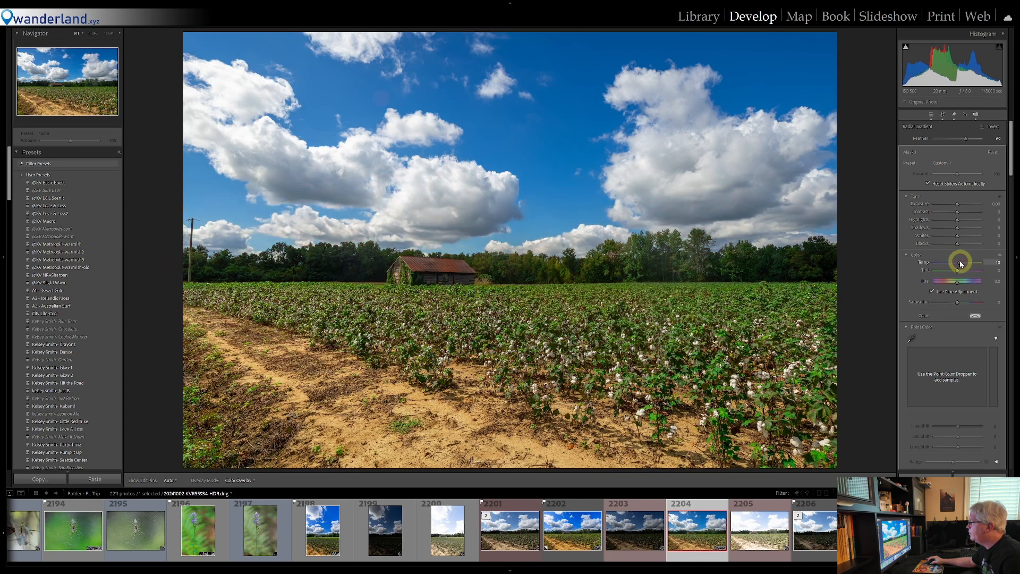
{"action": "left_click_drag", "start_coordinate": [959, 227], "coordinate": [960, 231]}
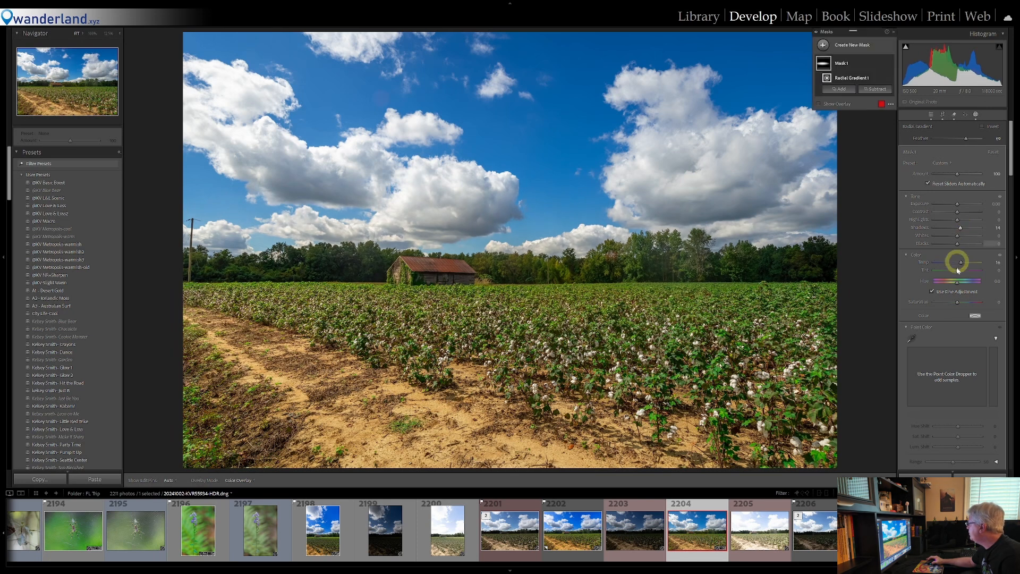
{"action": "scroll", "coordinate": [951, 297], "scroll_direction": "down", "scroll_amount": 3}
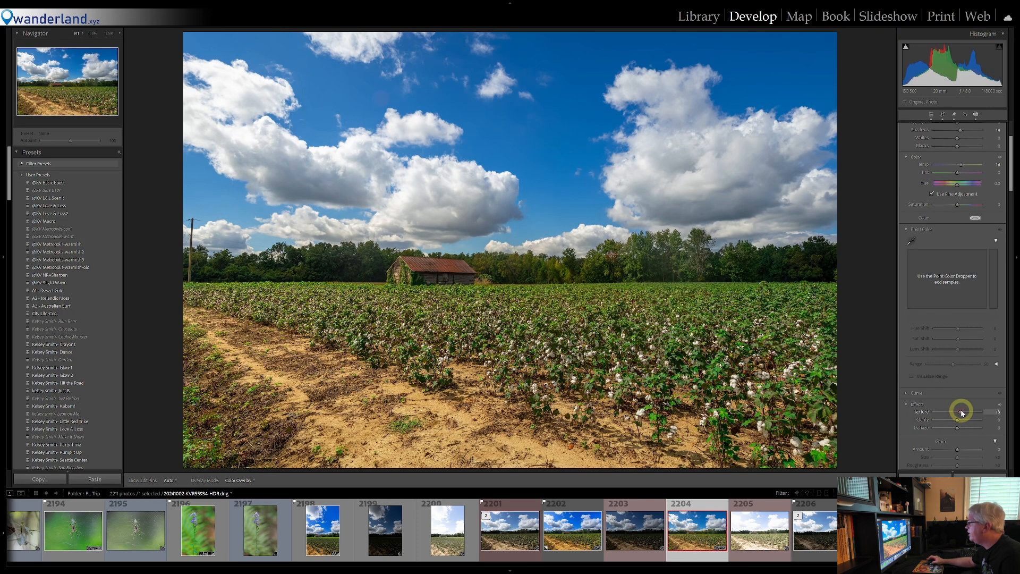
{"action": "scroll", "coordinate": [964, 260], "scroll_direction": "up", "scroll_amount": 3}
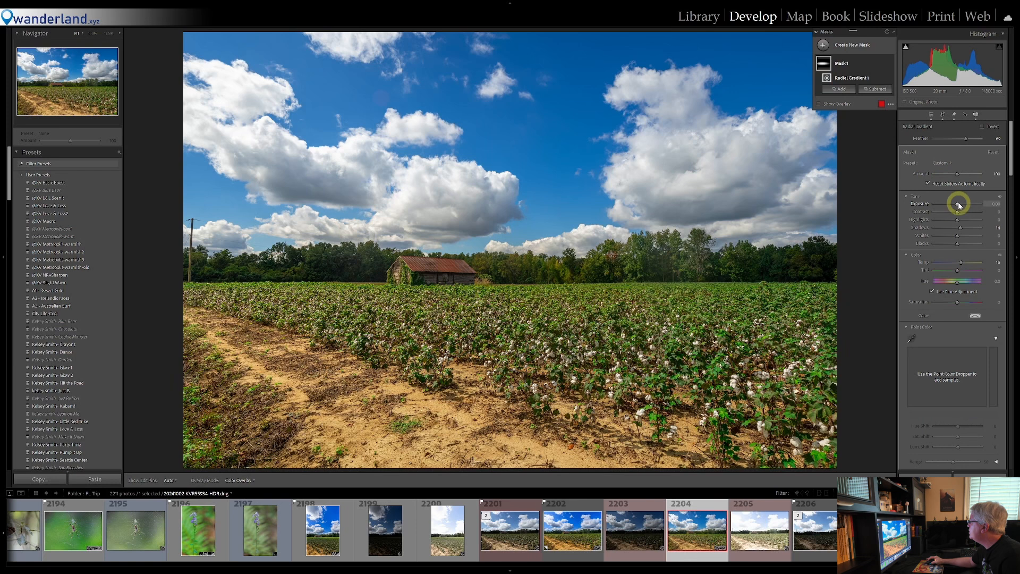
{"action": "left_click_drag", "start_coordinate": [958, 204], "coordinate": [958, 204]}
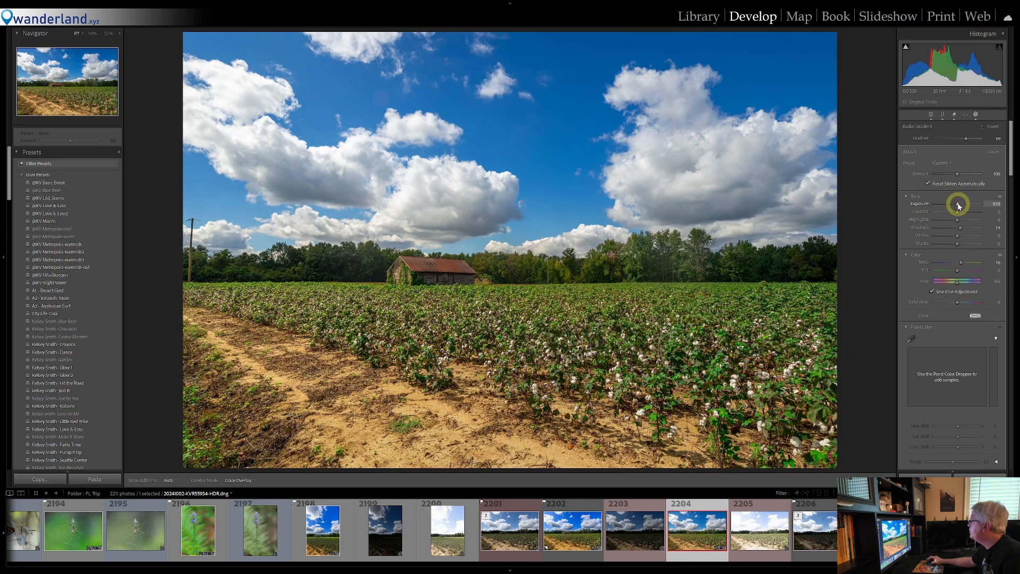
{"action": "left_click", "coordinate": [977, 112]}
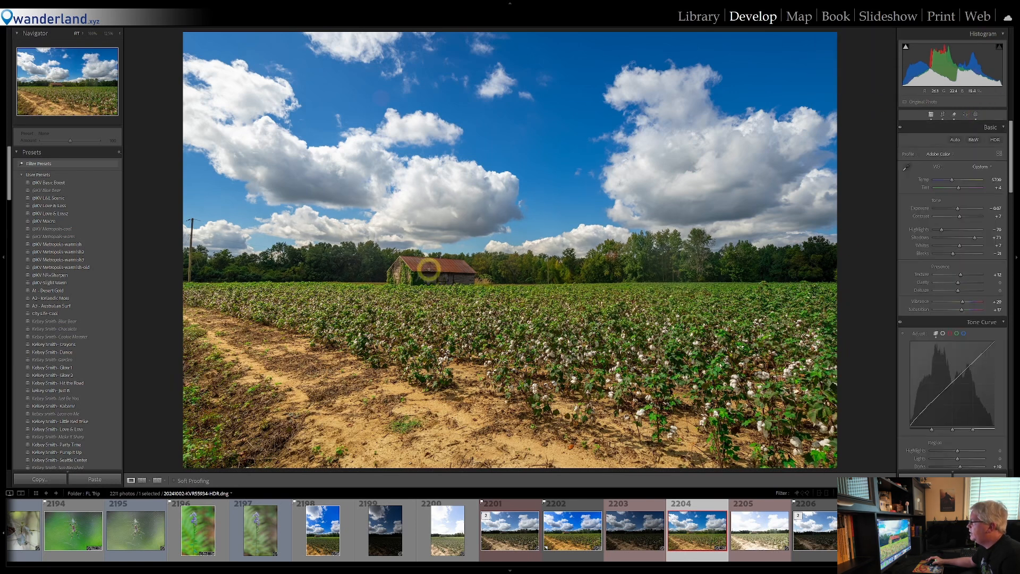
Check the barn up close and compare the photo with the radial mask hidden and shown
{"action": "left_click", "coordinate": [429, 269]}
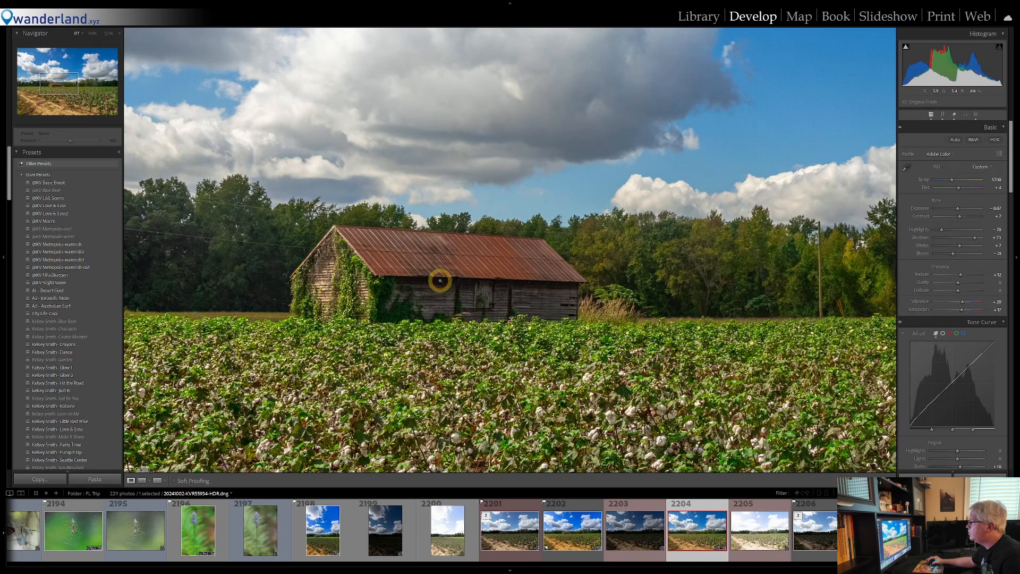
{"action": "left_click", "coordinate": [440, 280]}
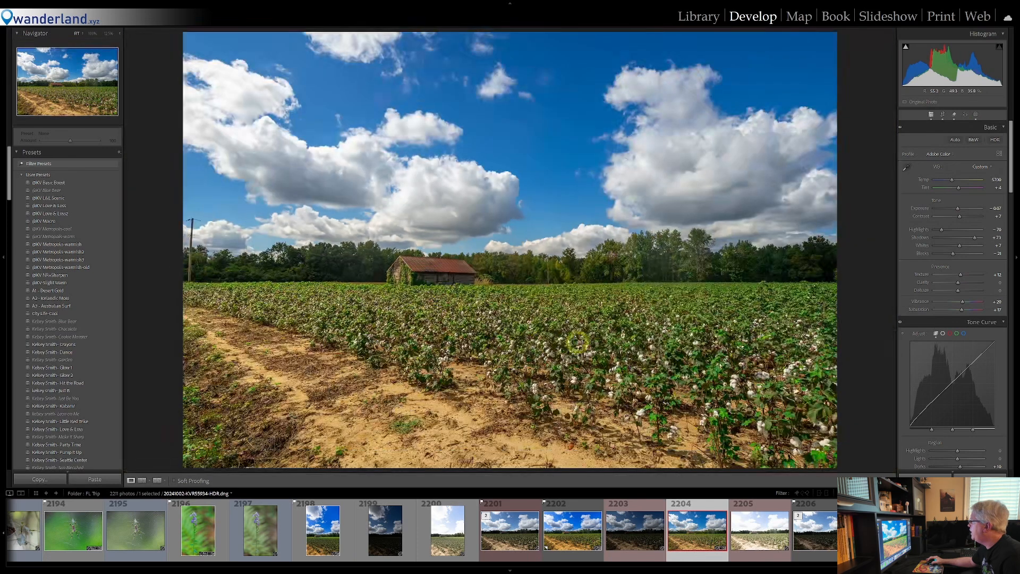
{"action": "left_click", "coordinate": [977, 114]}
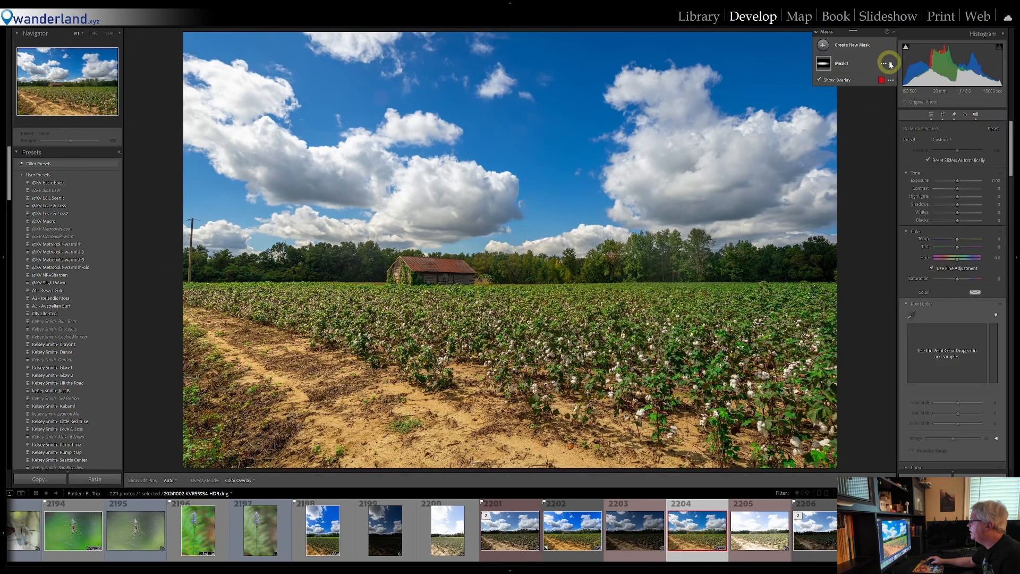
{"action": "left_click", "coordinate": [892, 65]}
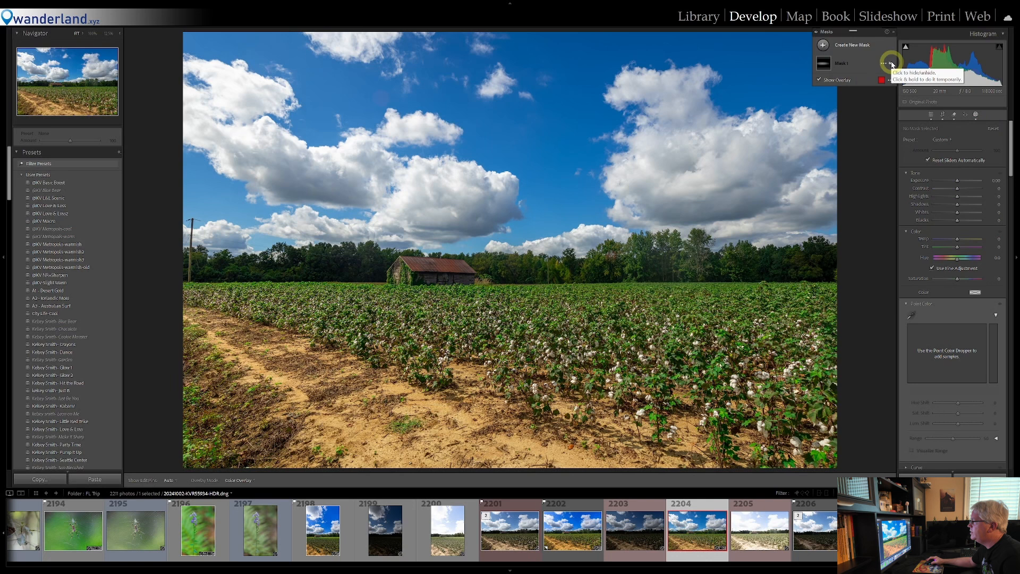
{"action": "left_click", "coordinate": [892, 64]}
{"action": "left_click", "coordinate": [892, 64]}
{"action": "left_click", "coordinate": [892, 64]}
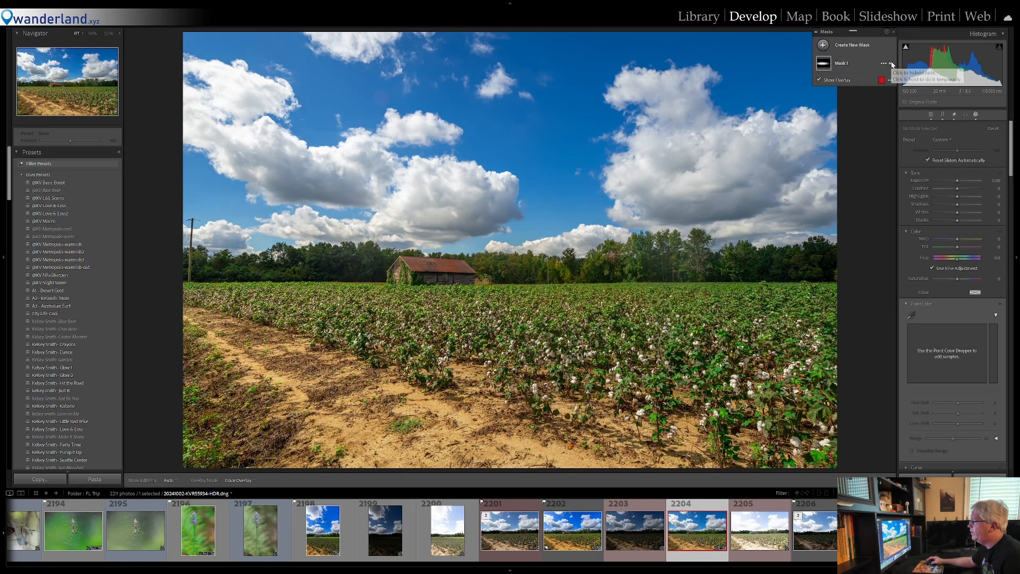
{"action": "left_click", "coordinate": [892, 64]}
{"action": "left_click", "coordinate": [890, 63]}
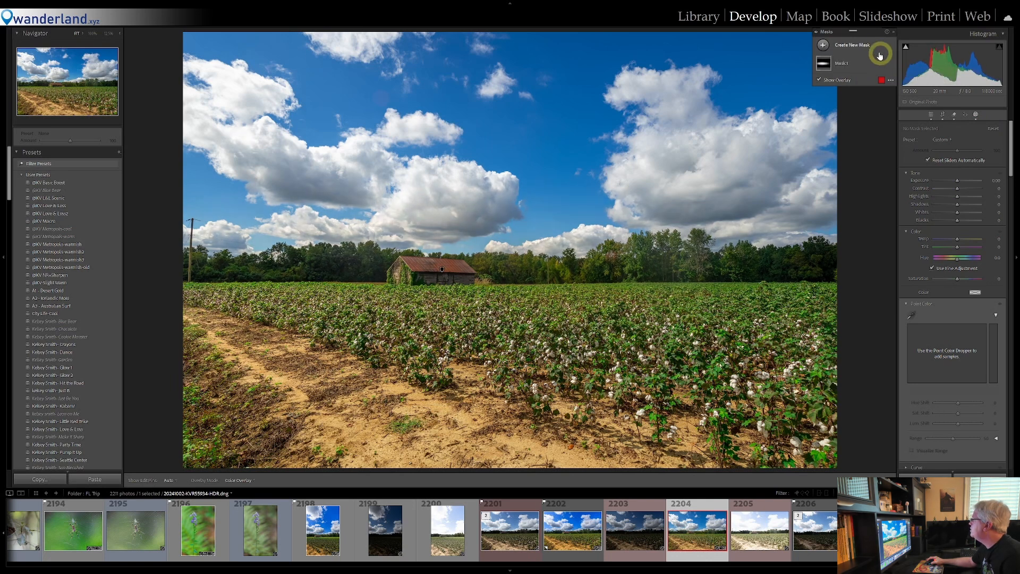
{"action": "left_click", "coordinate": [974, 114]}
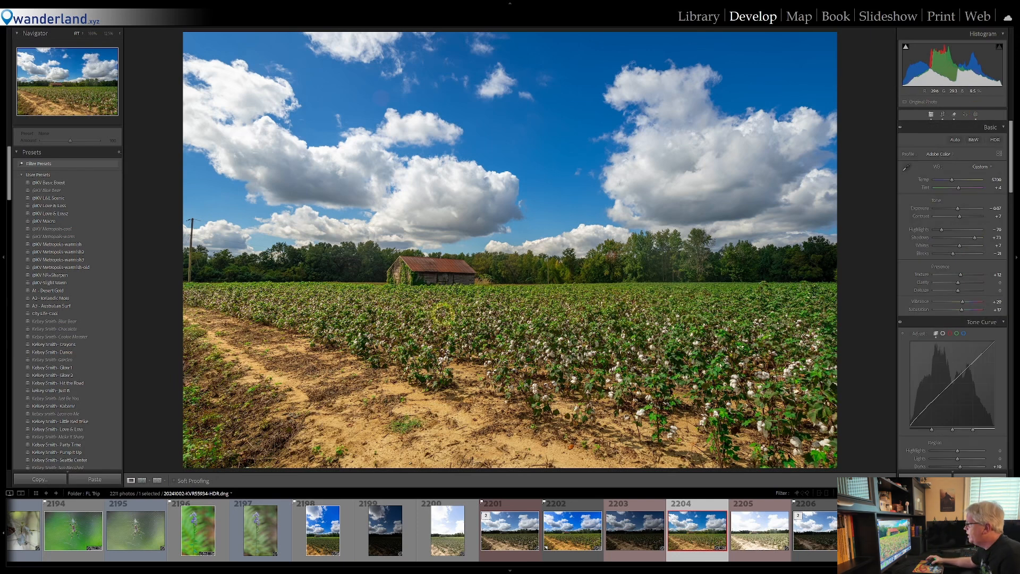
Examine the cotton plants in the foreground up close and return to the full photo
{"action": "left_click", "coordinate": [443, 315]}
{"action": "left_click_drag", "start_coordinate": [441, 397], "coordinate": [428, 336]}
{"action": "left_click", "coordinate": [638, 339]}
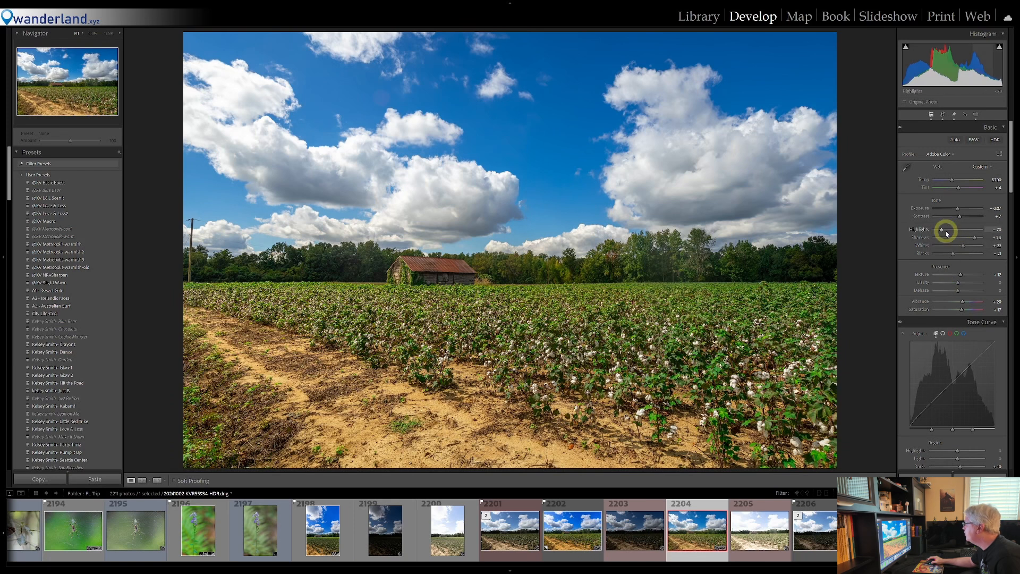
Ease the photo's overall Highlights reduction to about -56
{"action": "left_click_drag", "start_coordinate": [944, 231], "coordinate": [946, 231]}
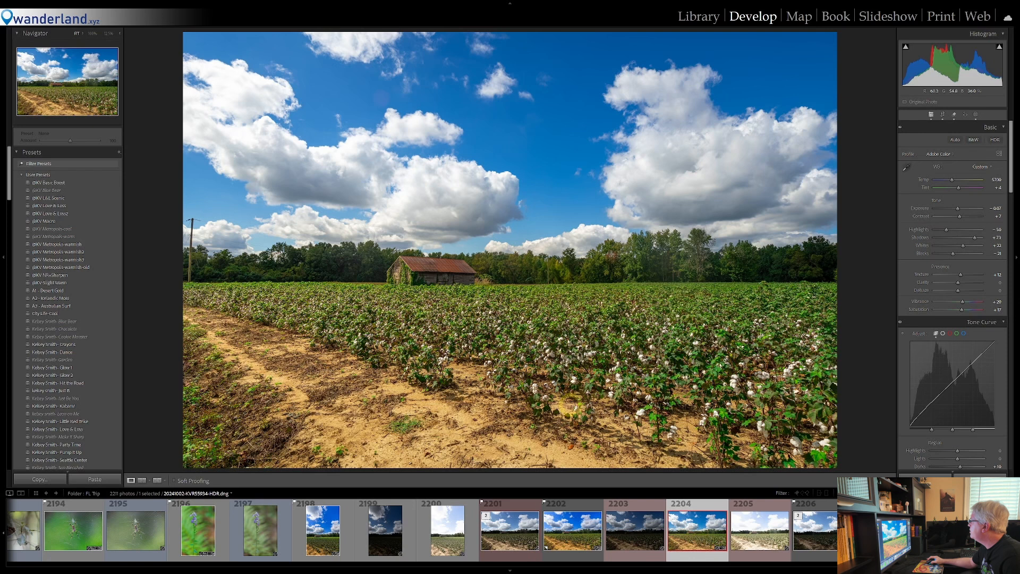
Add a slightly tilted linear gradient mask over the foreground with reduced Exposure, Highlights and Whites about -26, and Shadows about 26
{"action": "left_click", "coordinate": [977, 114]}
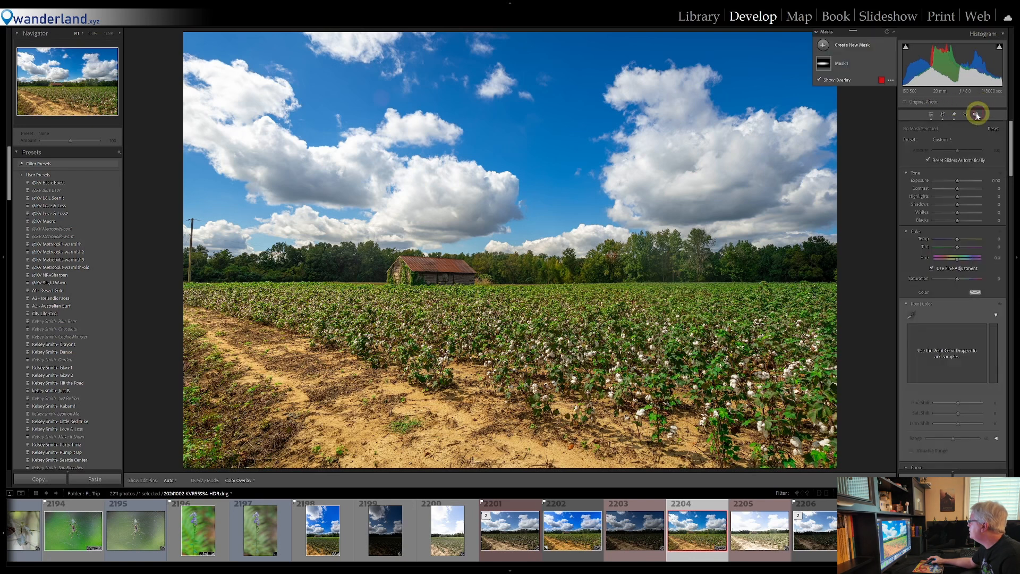
{"action": "left_click", "coordinate": [823, 46]}
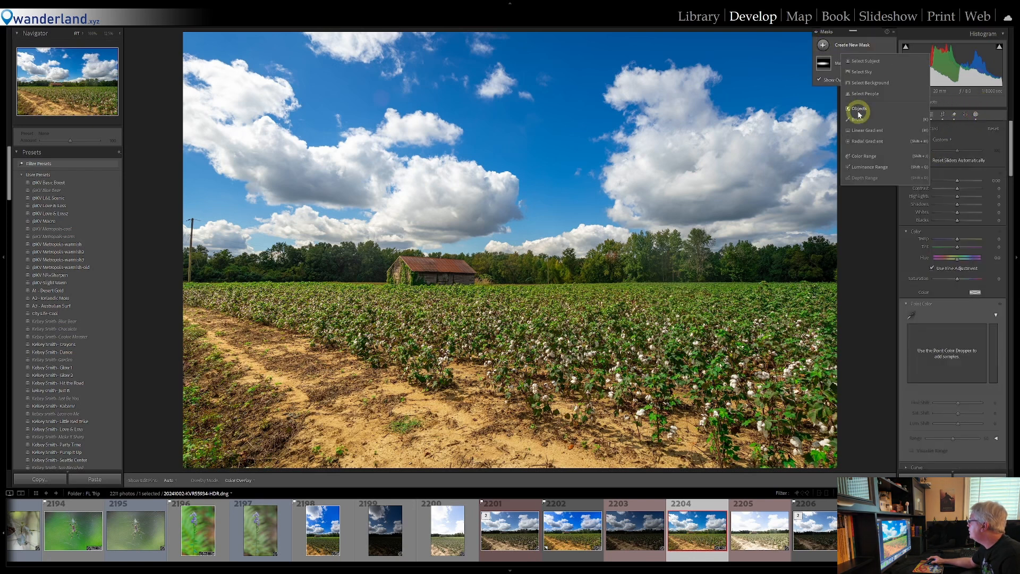
{"action": "left_click", "coordinate": [866, 130]}
{"action": "left_click_drag", "start_coordinate": [390, 392], "coordinate": [410, 307]}
{"action": "left_click_drag", "start_coordinate": [400, 350], "coordinate": [402, 353]}
{"action": "mouse_move", "coordinate": [957, 197]}
{"action": "left_mouse_down"}
{"action": "mouse_move", "coordinate": [945, 216]}
{"action": "mouse_move", "coordinate": [963, 216]}
{"action": "mouse_move", "coordinate": [952, 207]}
{"action": "mouse_move", "coordinate": [952, 223]}
{"action": "mouse_move", "coordinate": [955, 194]}
{"action": "left_mouse_up"}
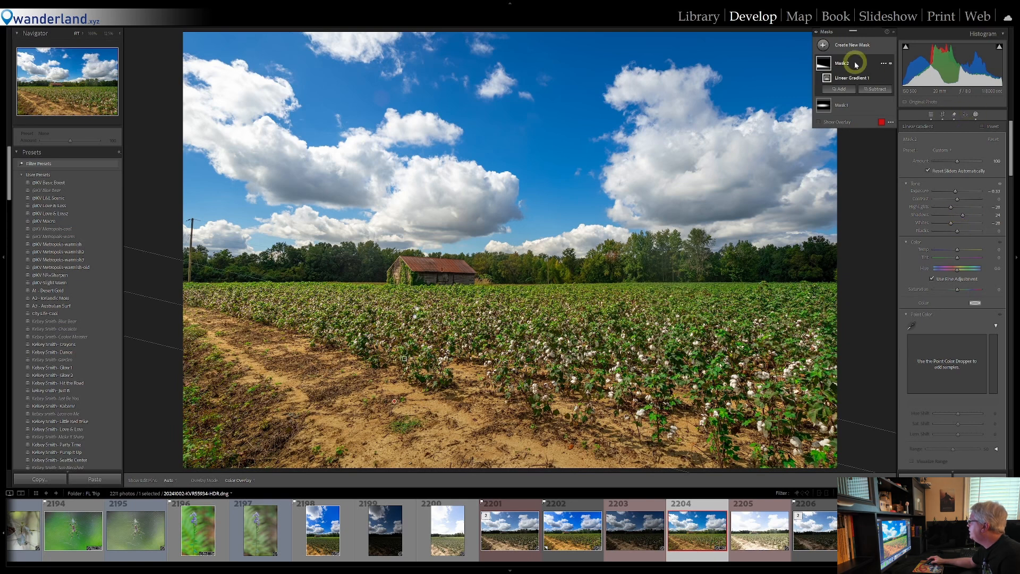
Compare the photo with the foreground gradient mask hidden and shown, leave it shown, and close masking
{"action": "left_click", "coordinate": [891, 65]}
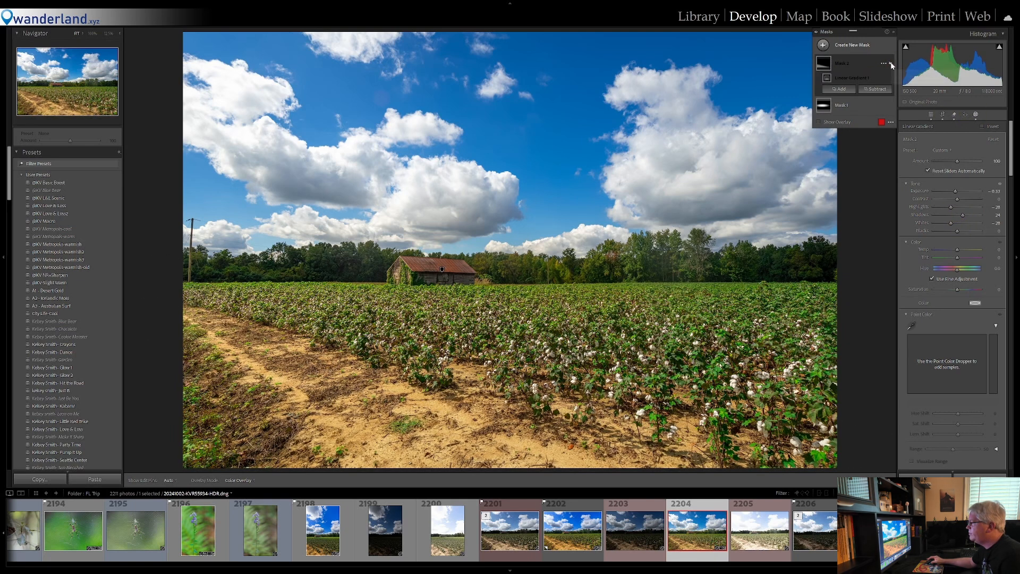
{"action": "left_click", "coordinate": [891, 65]}
{"action": "left_click", "coordinate": [891, 65]}
{"action": "left_click", "coordinate": [891, 65]}
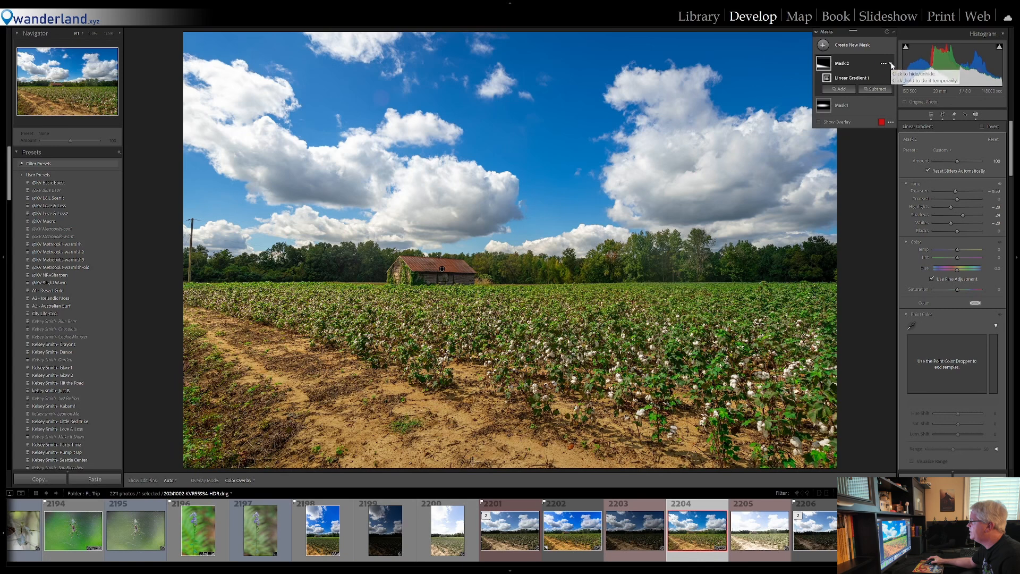
{"action": "left_click", "coordinate": [975, 114]}
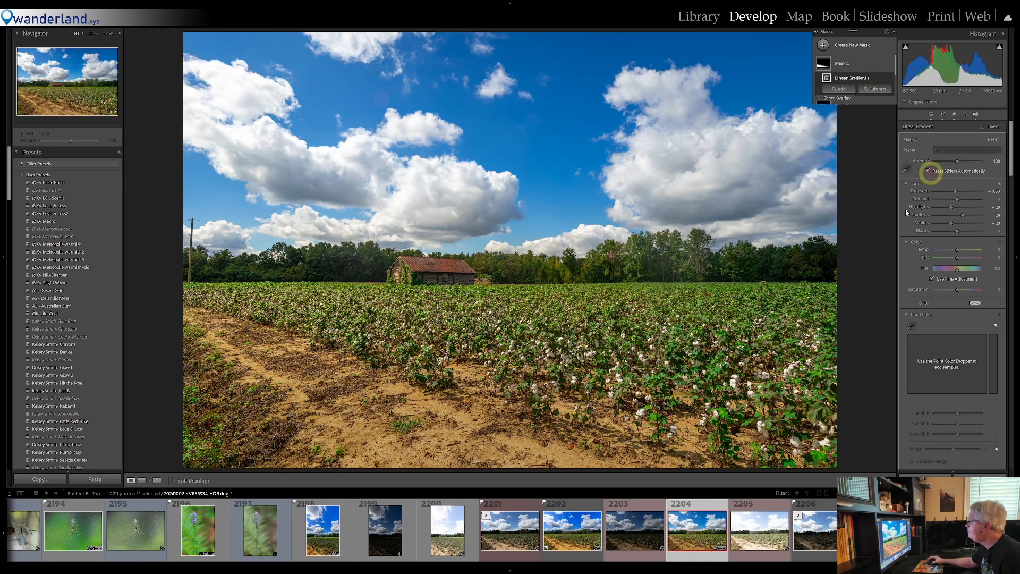